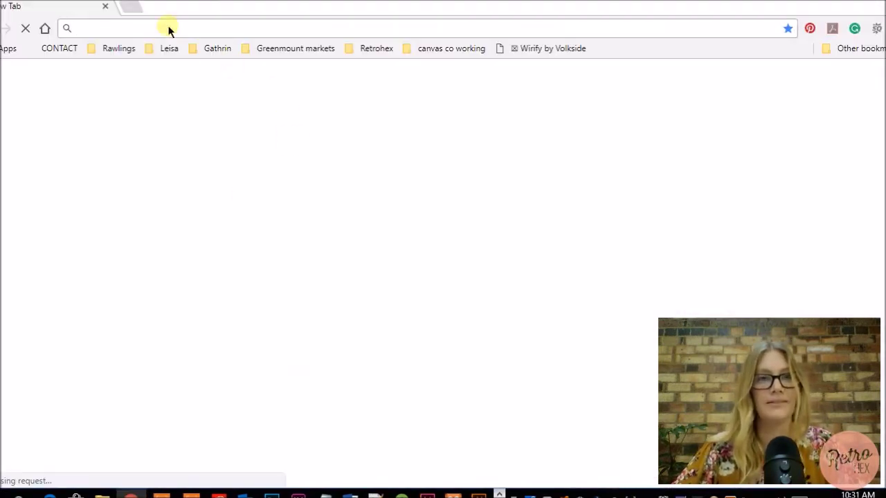
Search Google for namecheckr and open the Namechk website from the results.
{"action": "type", "text": "name"}
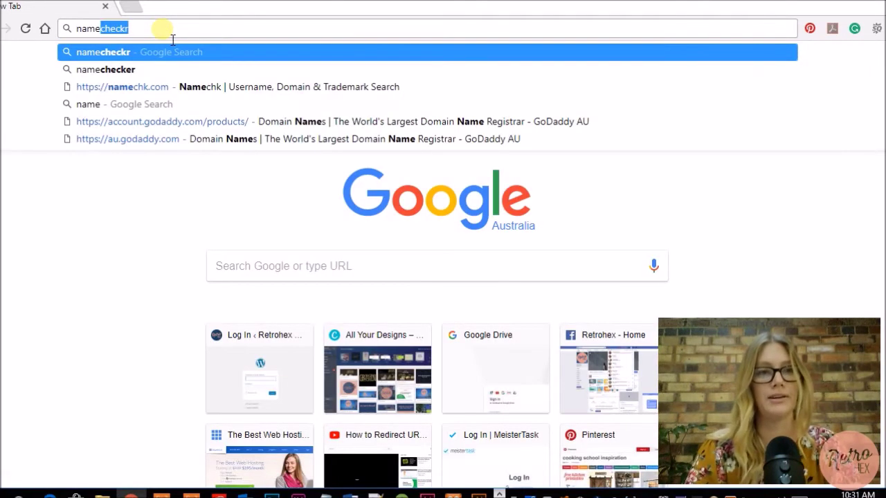
{"action": "type", "text": "checkr"}
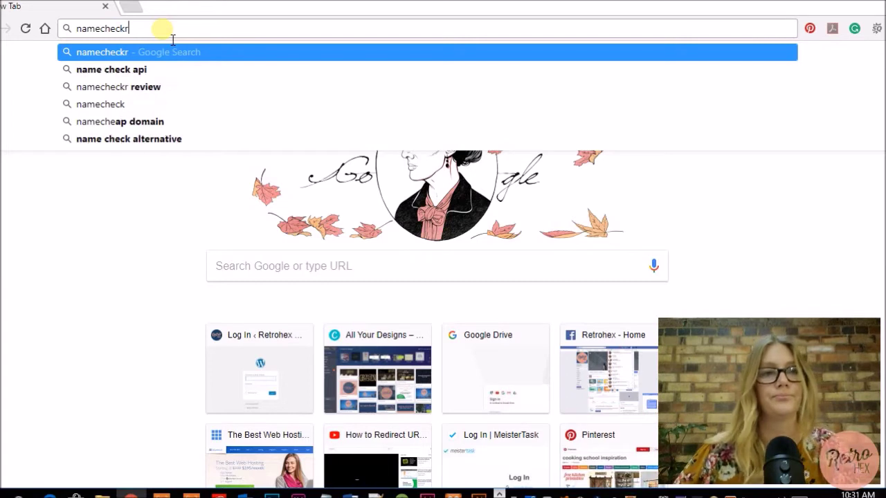
{"action": "key", "text": "Return"}
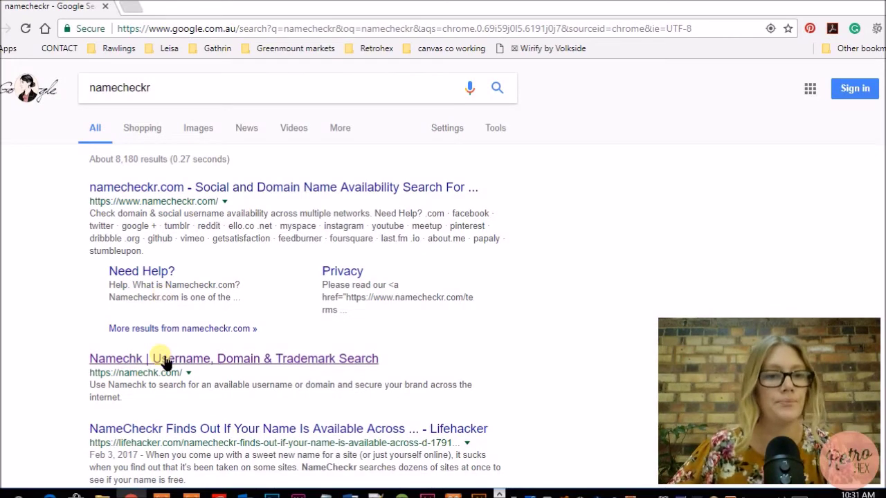
{"action": "scroll", "coordinate": [167, 361], "scroll_direction": "down", "scroll_amount": 3}
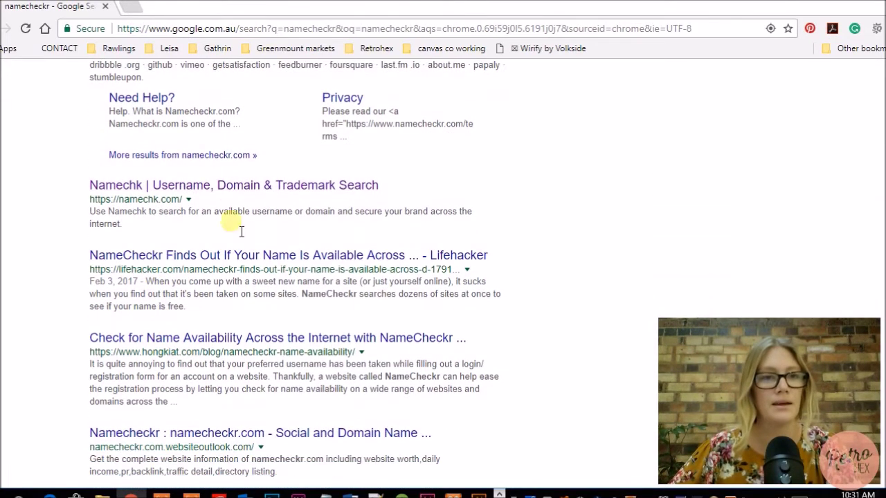
{"action": "left_click", "coordinate": [214, 192]}
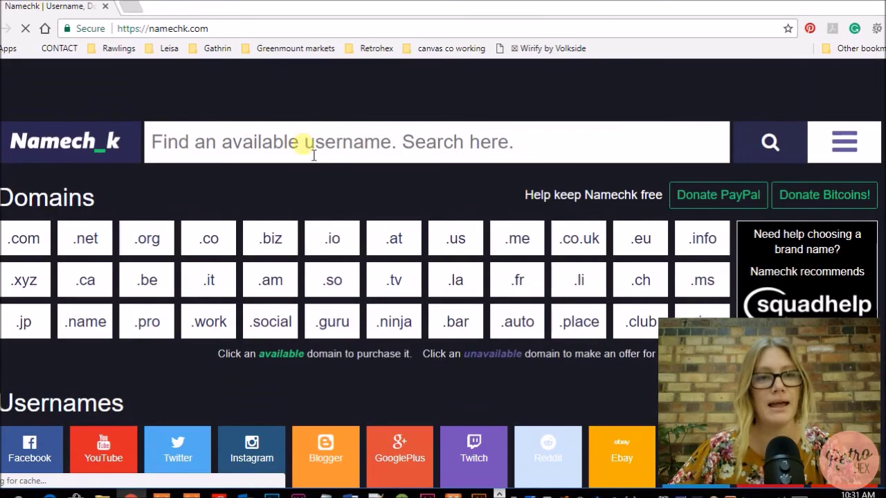
Check 'themostphenomenaldomainname' on Namechk, review the domain results, and select the entered name.
{"action": "left_click", "coordinate": [303, 143]}
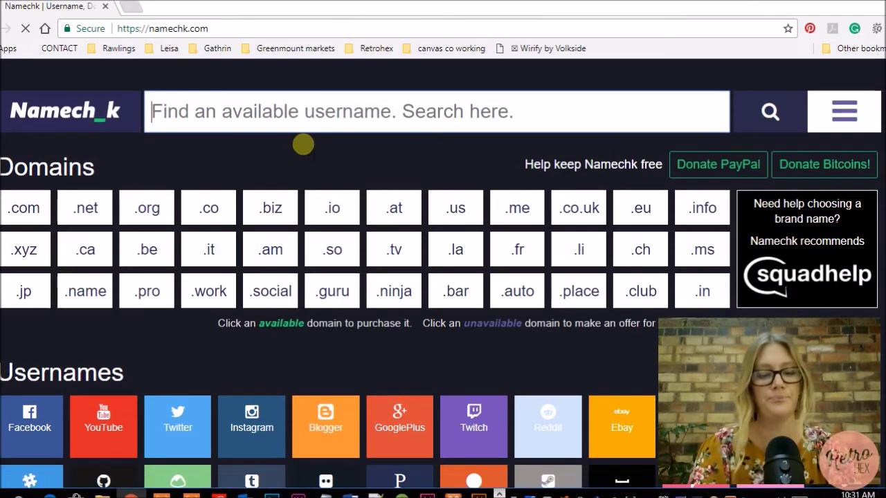
{"action": "type", "text": "themo"}
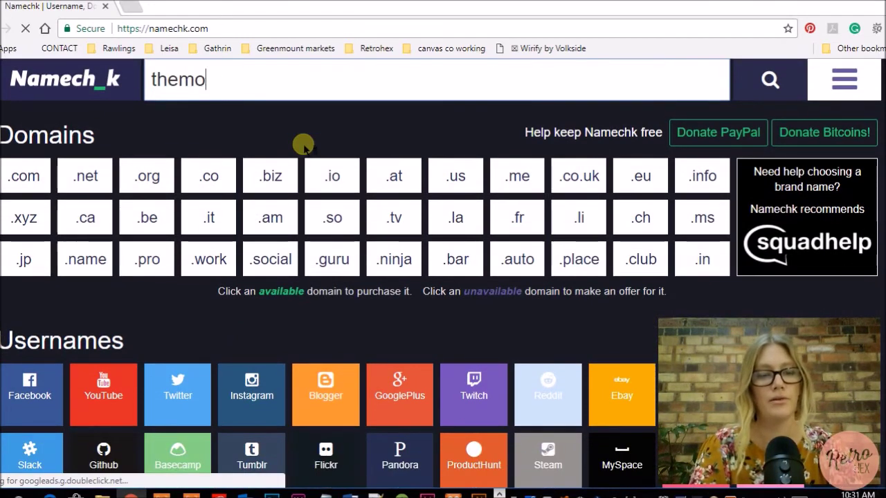
{"action": "type", "text": "stph"}
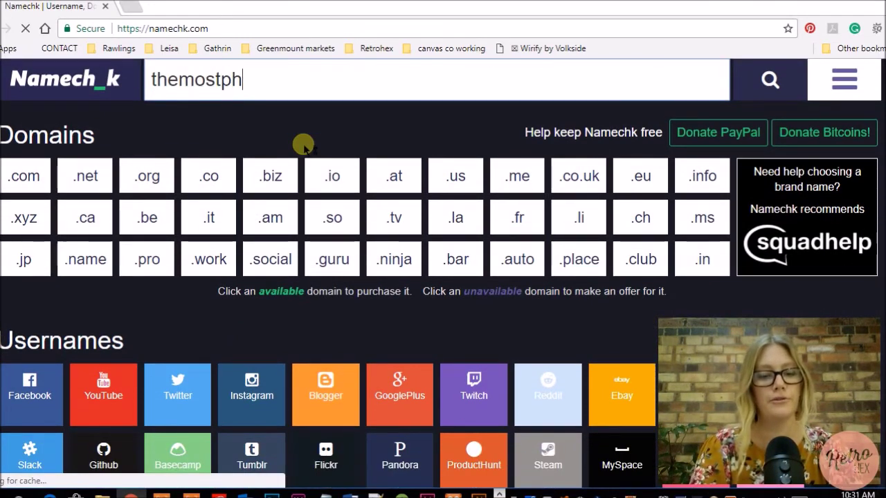
{"action": "type", "text": "enomenal"}
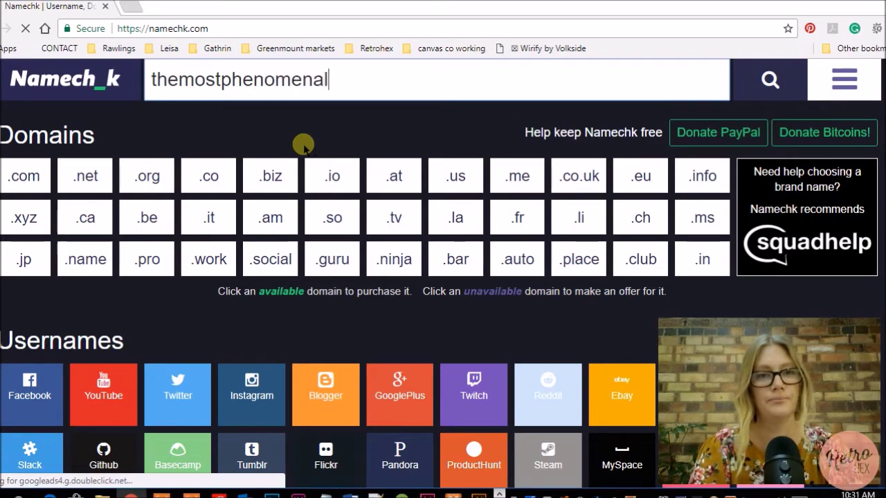
{"action": "type", "text": "domainname"}
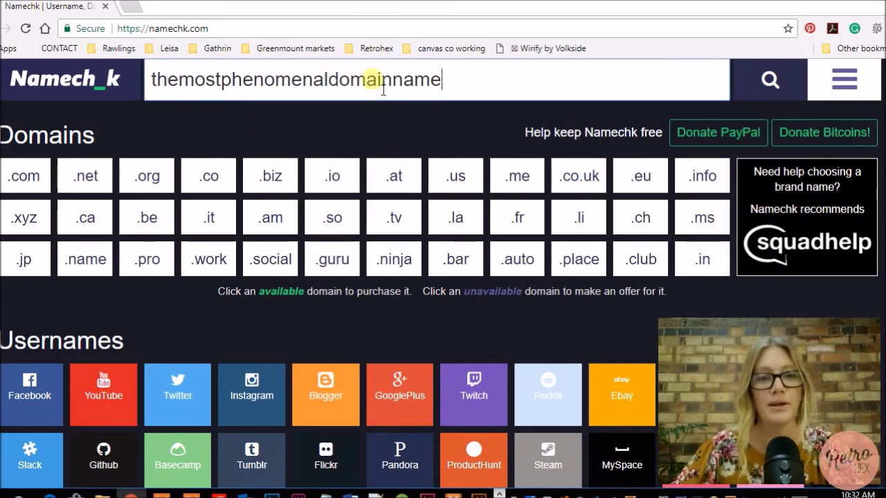
{"action": "left_click", "coordinate": [772, 79]}
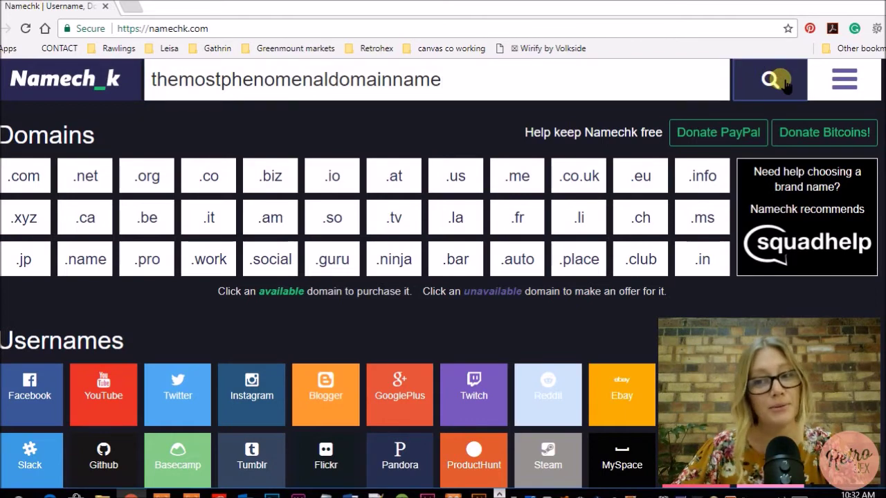
{"action": "scroll", "coordinate": [485, 263], "scroll_direction": "down", "scroll_amount": 1}
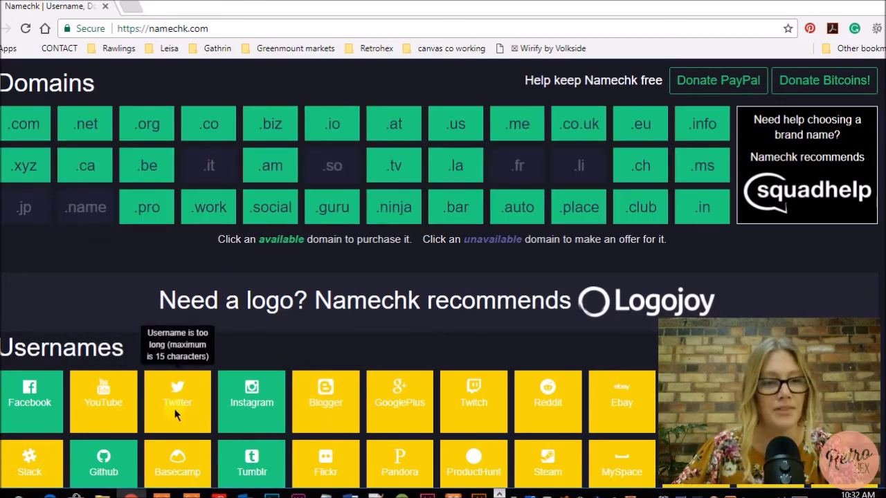
{"action": "scroll", "coordinate": [175, 414], "scroll_direction": "up", "scroll_amount": 2}
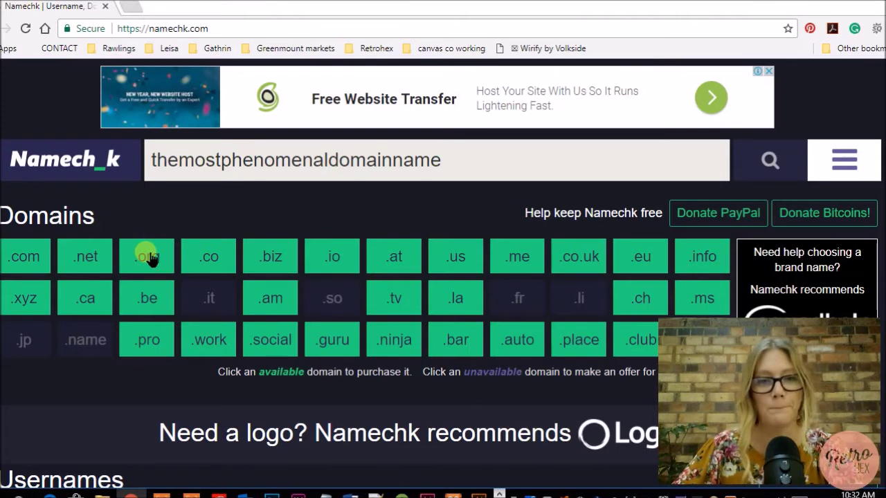
{"action": "double_click", "coordinate": [438, 159]}
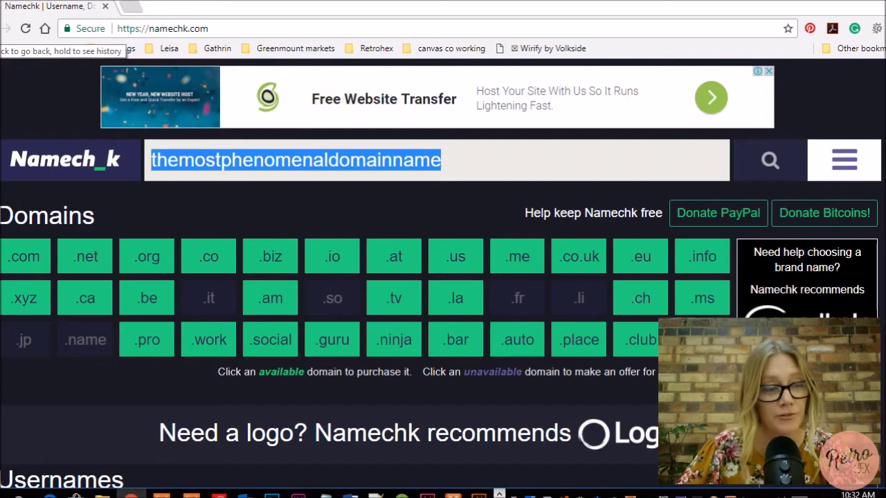
Return to Namechk from Google and check availability of 'phenomenaldomain'.
{"action": "left_click", "coordinate": [6, 28]}
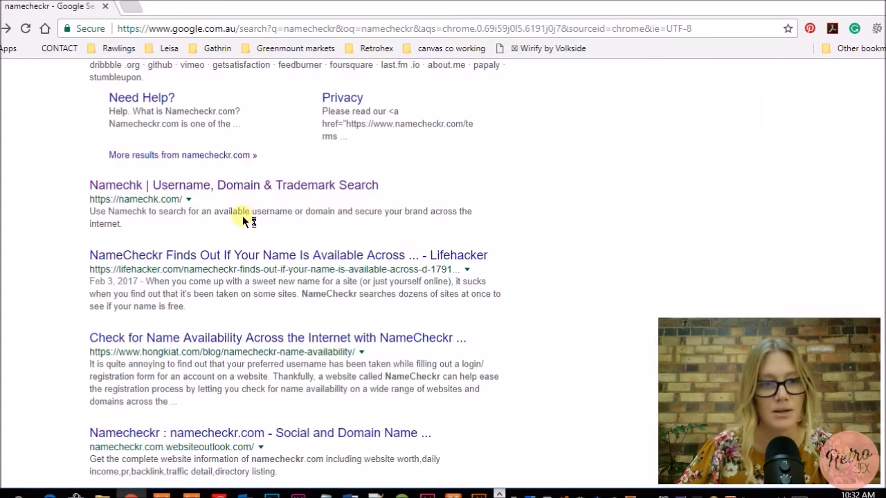
{"action": "left_click", "coordinate": [181, 185]}
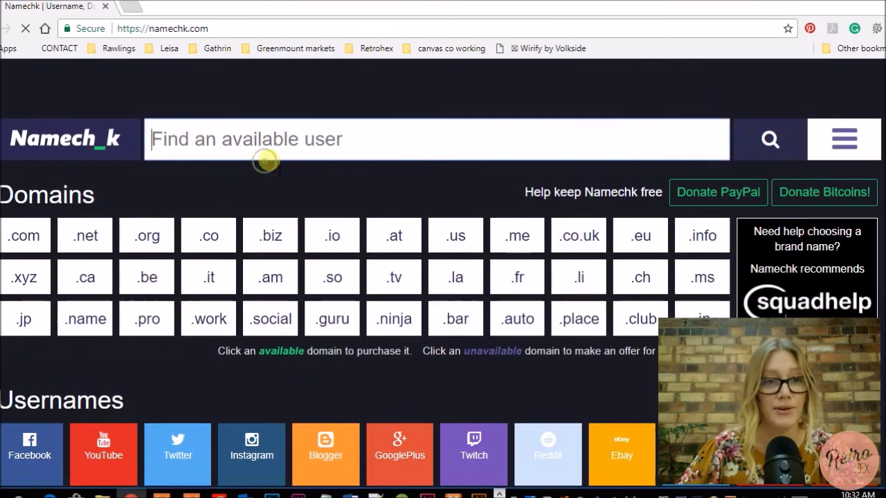
{"action": "type", "text": "phenomena"}
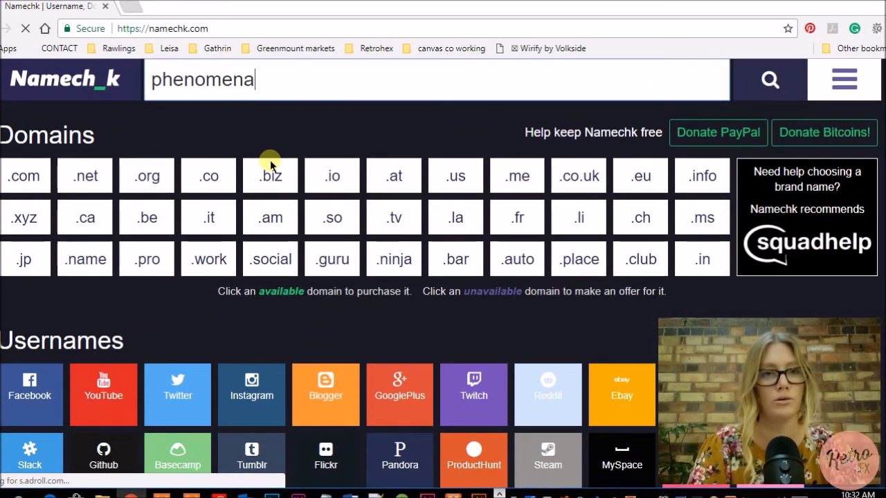
{"action": "type", "text": "ldomain"}
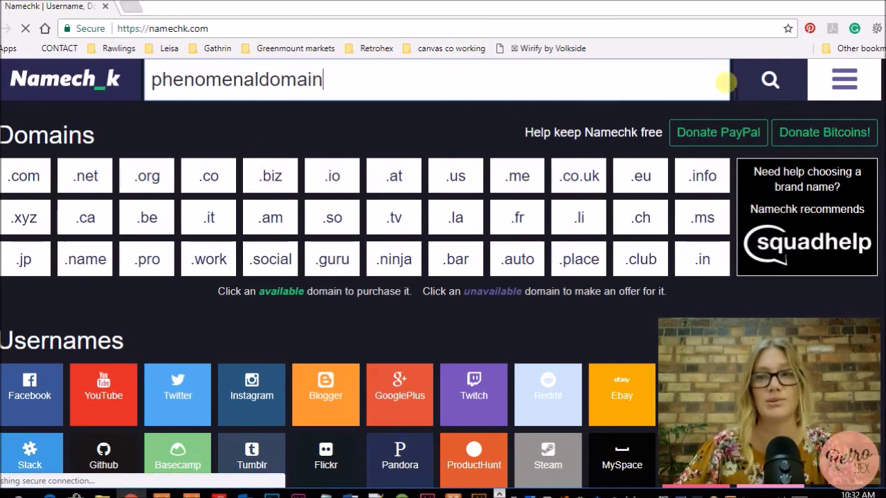
{"action": "left_click", "coordinate": [759, 83]}
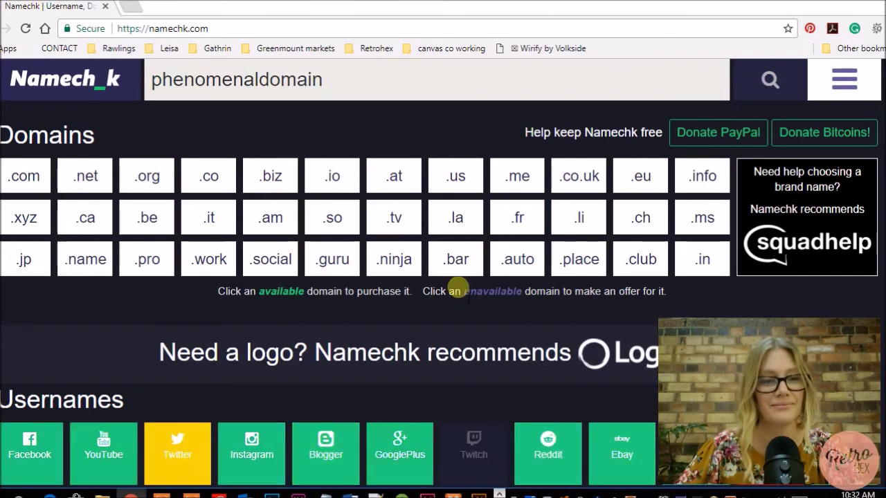
Review the results showing .com, .net and .org available, then bring up the PDF guide.
{"action": "scroll", "coordinate": [457, 288], "scroll_direction": "down", "scroll_amount": 1}
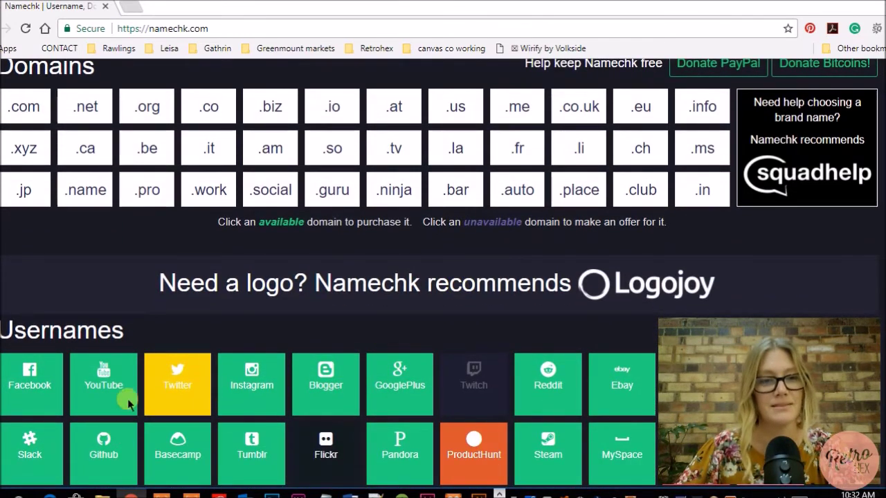
{"action": "scroll", "coordinate": [240, 377], "scroll_direction": "up", "scroll_amount": 2}
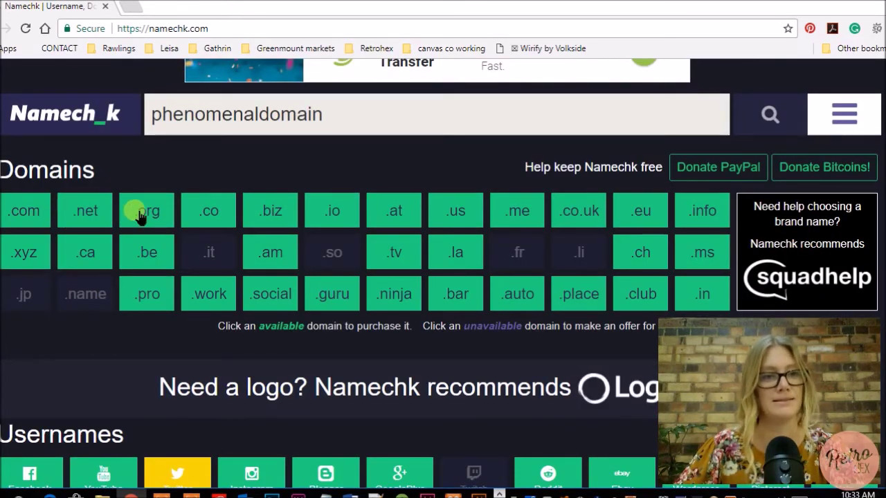
{"action": "scroll", "coordinate": [194, 220], "scroll_direction": "up", "scroll_amount": 1}
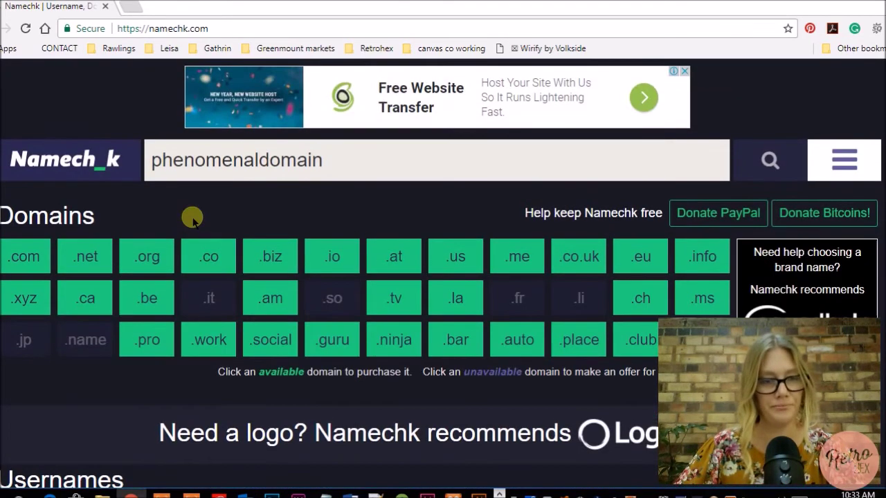
{"action": "scroll", "coordinate": [194, 219], "scroll_direction": "down", "scroll_amount": 1}
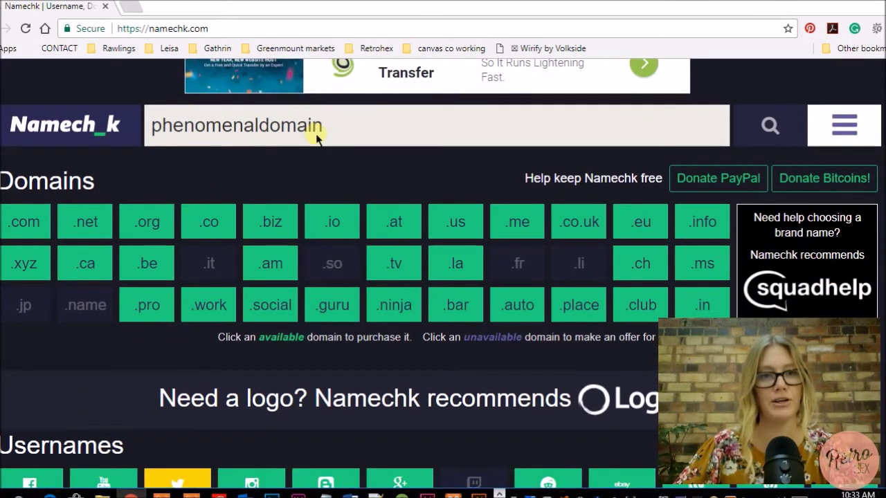
{"action": "scroll", "coordinate": [356, 113], "scroll_direction": "up", "scroll_amount": 1}
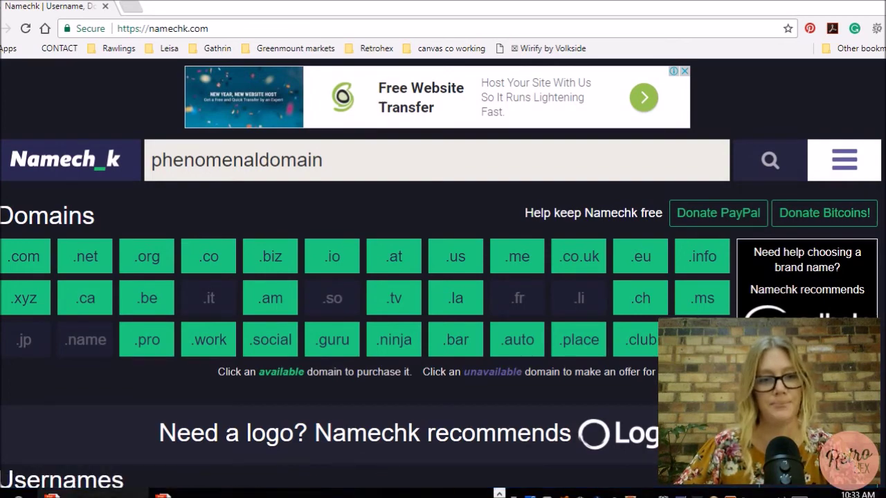
{"action": "left_click", "coordinate": [70, 450]}
Move the PDF guide to page 3's Task 1 – Register a Domain Name steps.
{"action": "scroll", "coordinate": [400, 249], "scroll_direction": "down", "scroll_amount": 5}
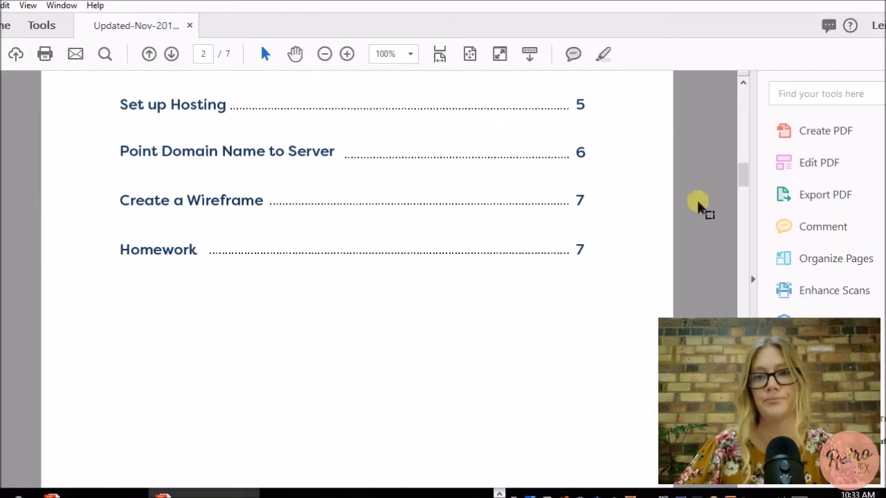
{"action": "left_click_drag", "start_coordinate": [739, 189], "coordinate": [744, 218]}
{"action": "scroll", "coordinate": [222, 167], "scroll_direction": "down", "scroll_amount": 8}
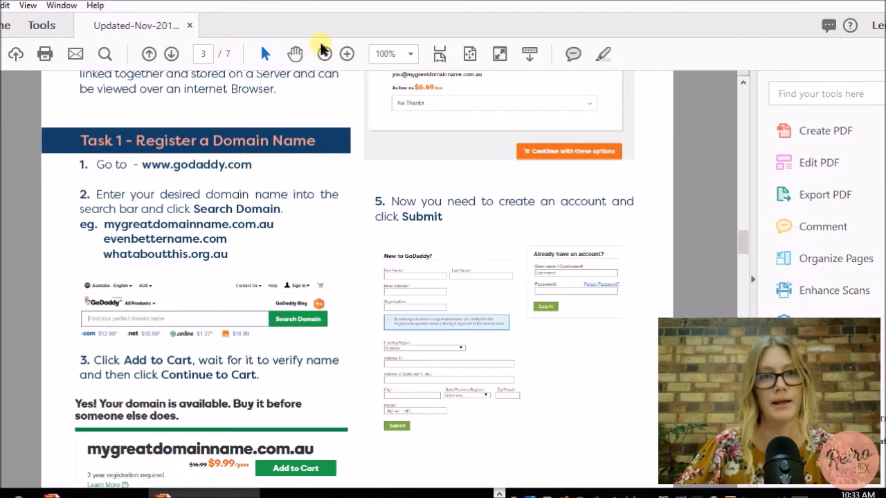
{"action": "key", "text": "alt+Tab"}
Go to godaddy.com.au and search 'phenomenaldomain', finding phenomenaldomain.com available at $11.99.
{"action": "type", "text": "goda"}
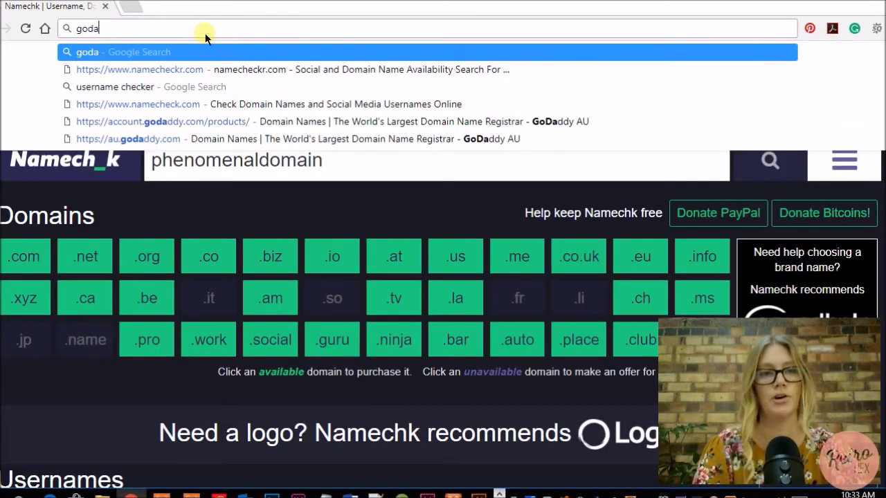
{"action": "type", "text": "ddy.com.au"}
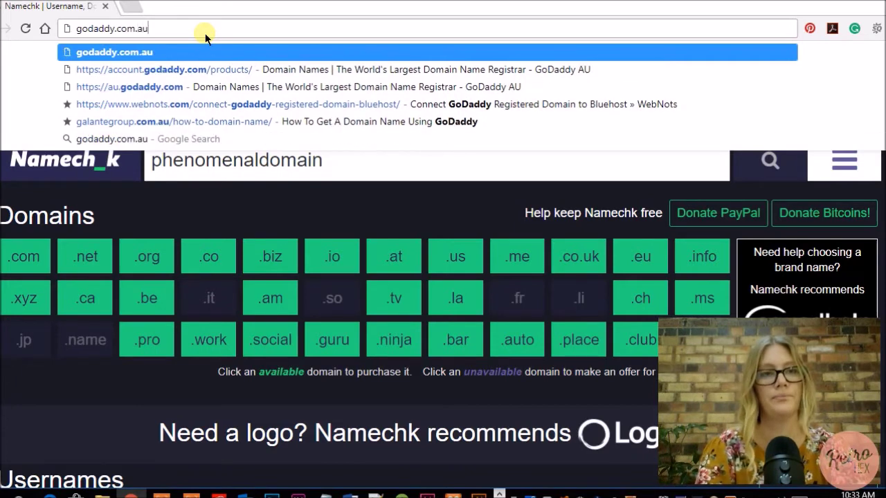
{"action": "key", "text": "Return"}
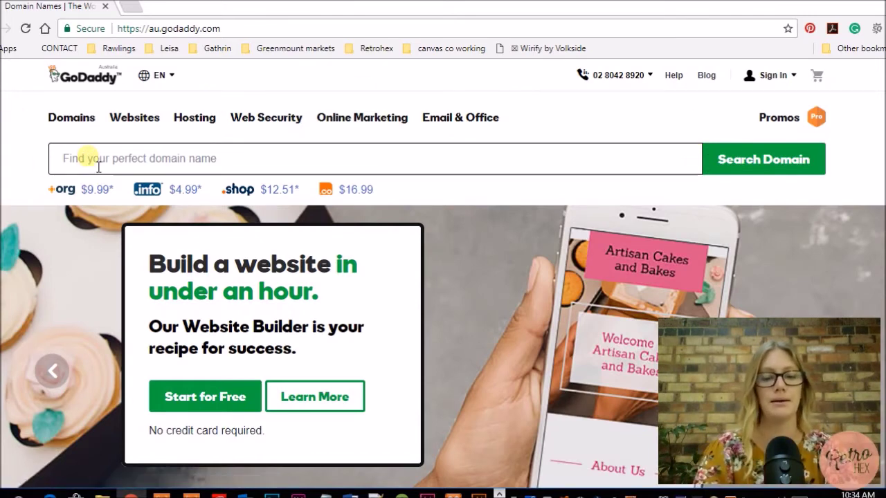
{"action": "type", "text": "phen"}
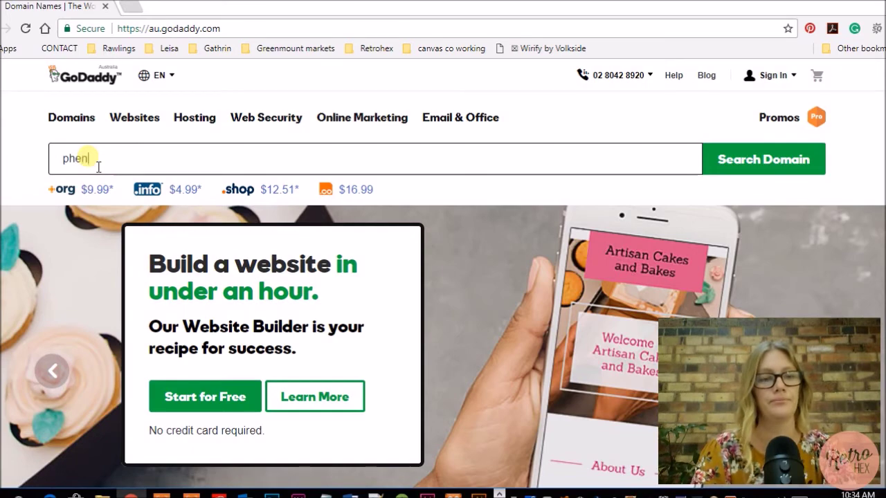
{"action": "type", "text": "omenaldomain"}
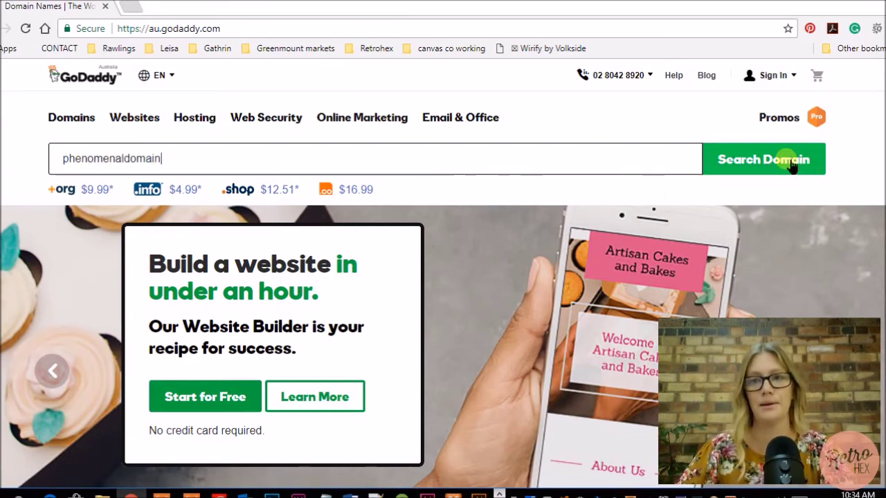
{"action": "left_click", "coordinate": [787, 162]}
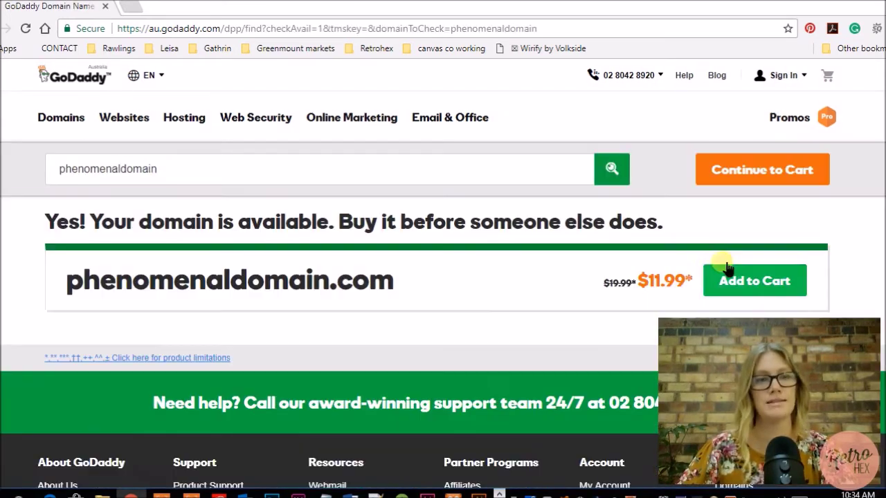
{"action": "scroll", "coordinate": [692, 266], "scroll_direction": "down", "scroll_amount": 1}
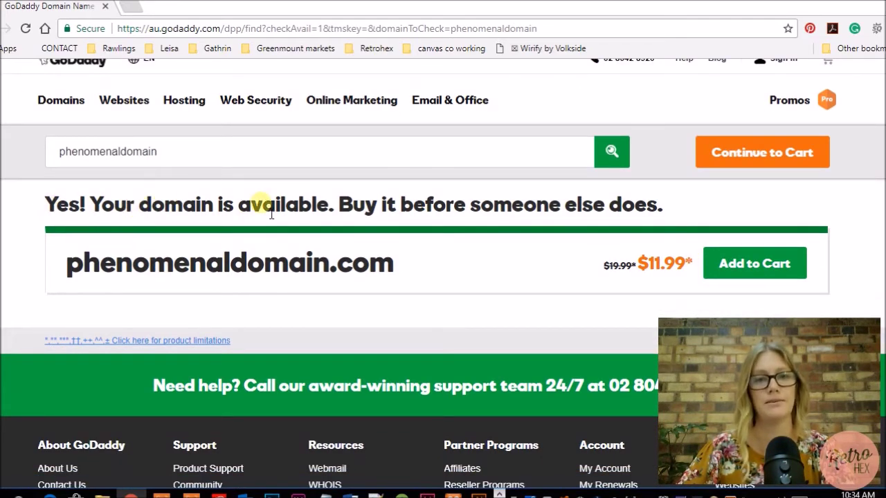
Browse the alternative extensions, add phenomenaldomain.com to the cart, and continue to the cart.
{"action": "scroll", "coordinate": [574, 215], "scroll_direction": "down", "scroll_amount": 3}
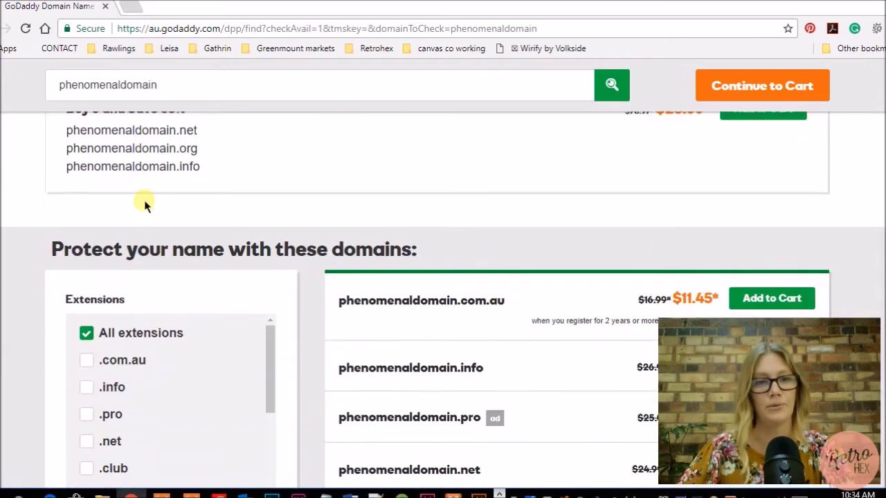
{"action": "scroll", "coordinate": [144, 200], "scroll_direction": "down", "scroll_amount": 3}
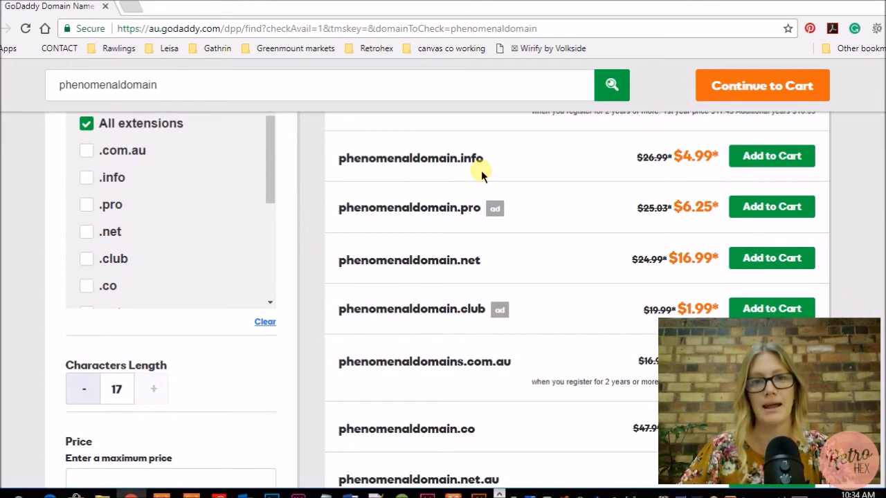
{"action": "scroll", "coordinate": [482, 170], "scroll_direction": "down", "scroll_amount": 5}
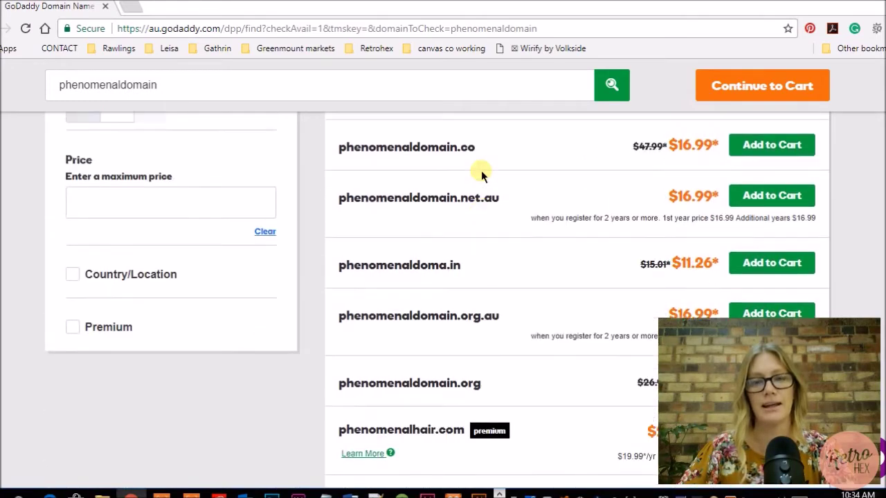
{"action": "scroll", "coordinate": [481, 170], "scroll_direction": "up", "scroll_amount": 2}
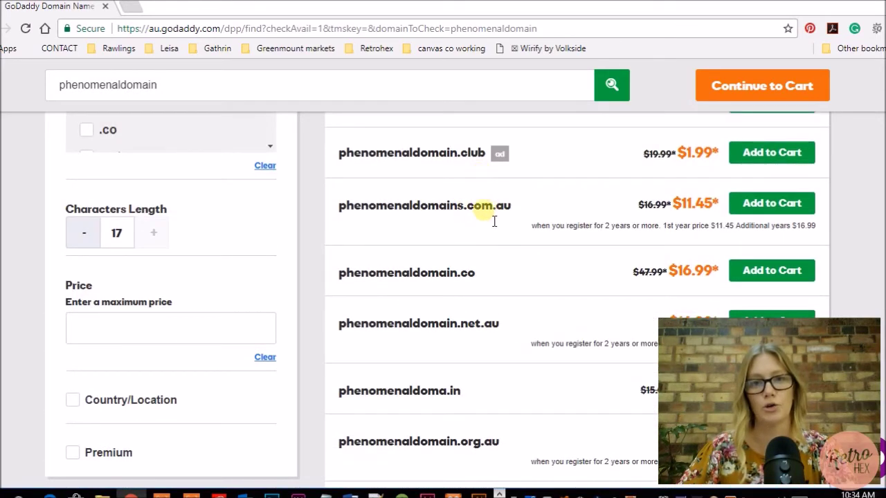
{"action": "scroll", "coordinate": [549, 208], "scroll_direction": "up", "scroll_amount": 7}
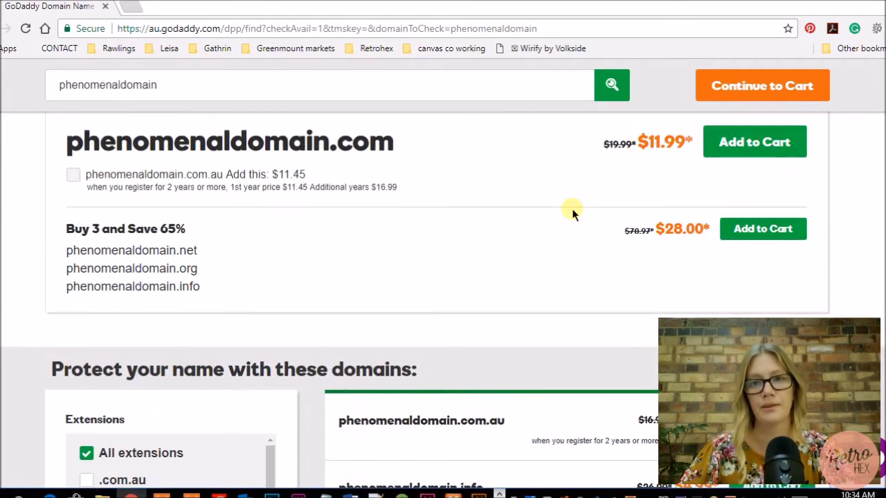
{"action": "scroll", "coordinate": [572, 209], "scroll_direction": "up", "scroll_amount": 1}
{"action": "scroll", "coordinate": [571, 208], "scroll_direction": "down", "scroll_amount": 2}
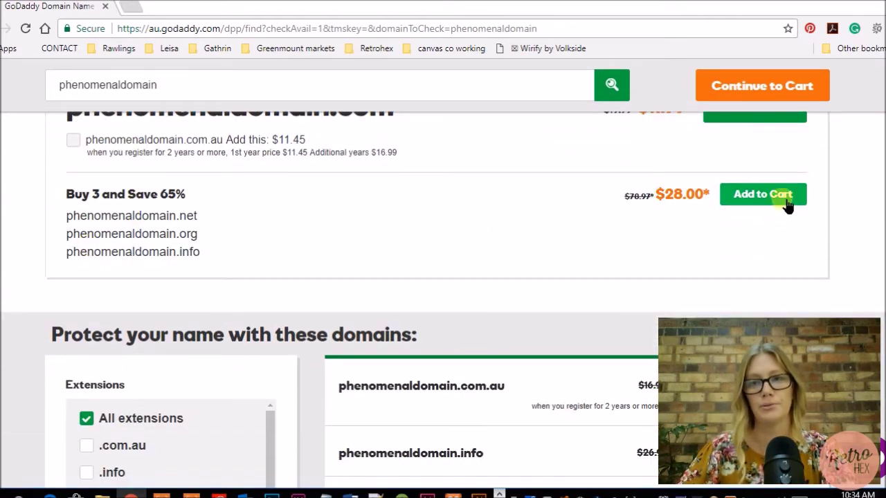
{"action": "scroll", "coordinate": [856, 205], "scroll_direction": "up", "scroll_amount": 2}
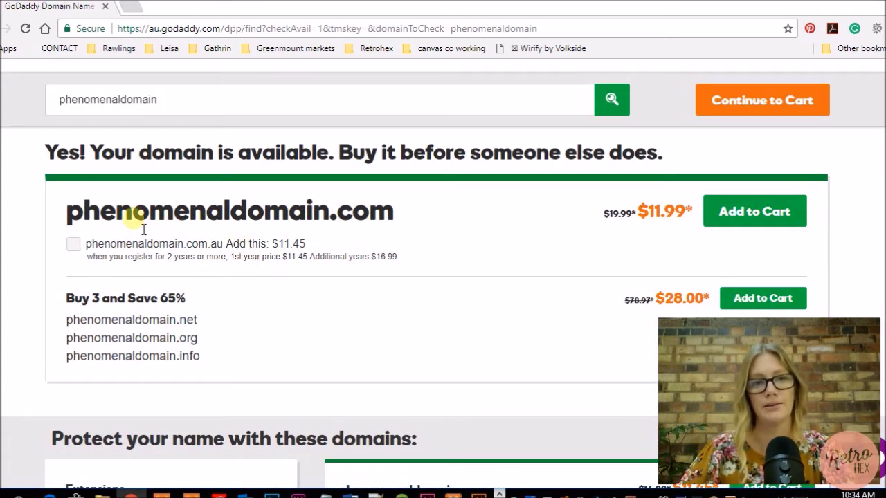
{"action": "left_click", "coordinate": [767, 215]}
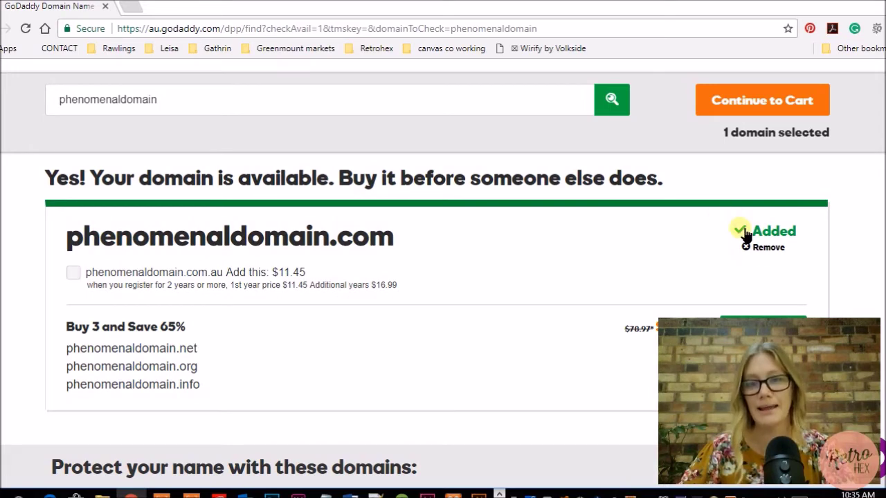
{"action": "left_click", "coordinate": [789, 107]}
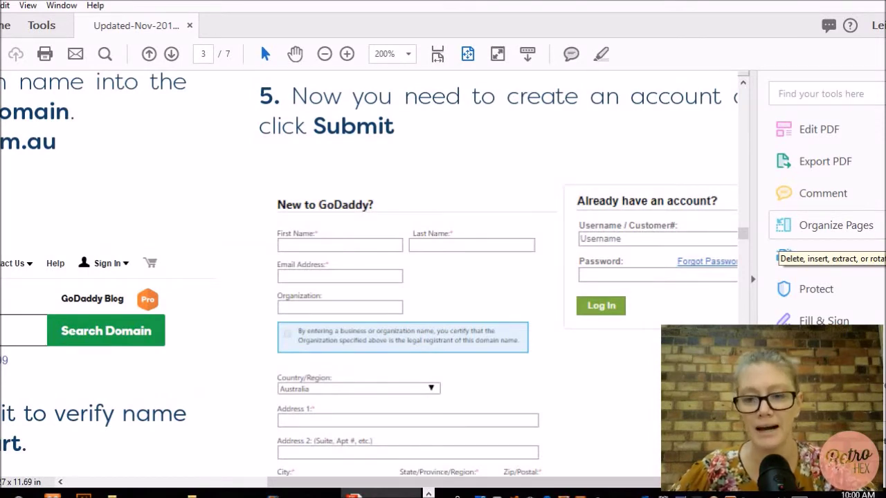
Scroll the PDF guide past the account-creation form to page 4's step 6 on .au Legal Entity.
{"action": "scroll", "coordinate": [708, 174], "scroll_direction": "down", "scroll_amount": 1}
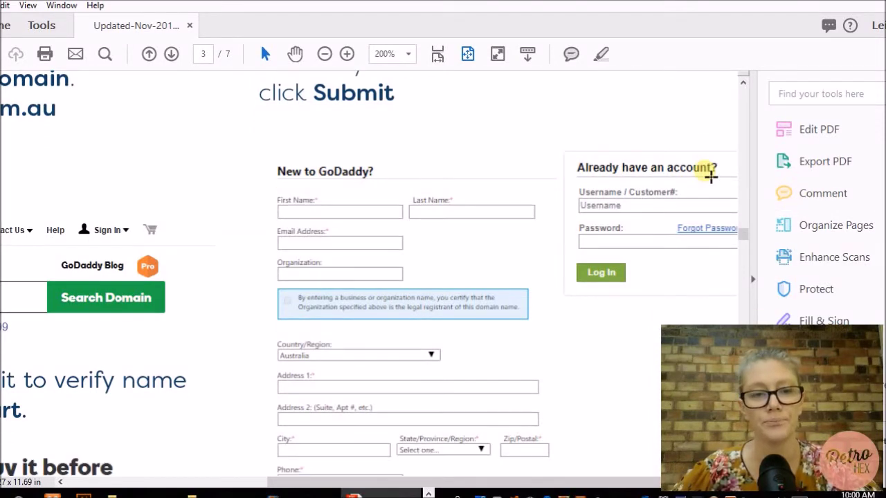
{"action": "scroll", "coordinate": [711, 176], "scroll_direction": "down", "scroll_amount": 3}
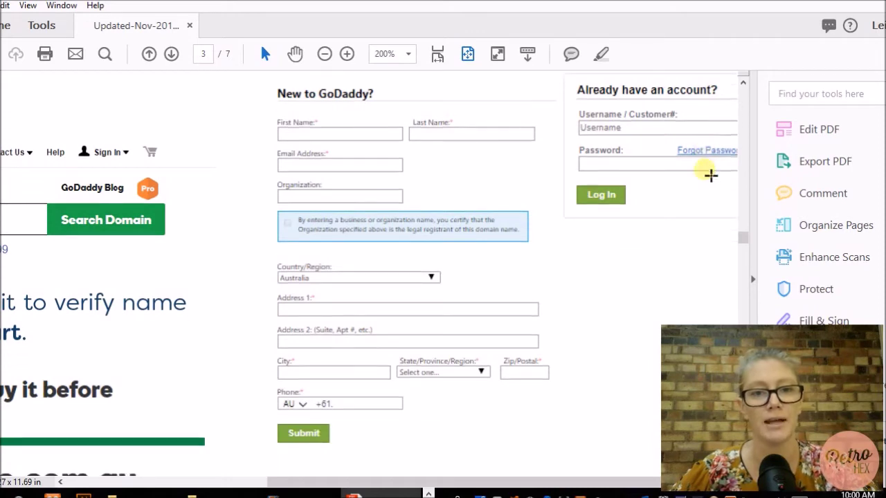
{"action": "scroll", "coordinate": [711, 176], "scroll_direction": "down", "scroll_amount": 1}
{"action": "scroll", "coordinate": [711, 175], "scroll_direction": "down", "scroll_amount": 1}
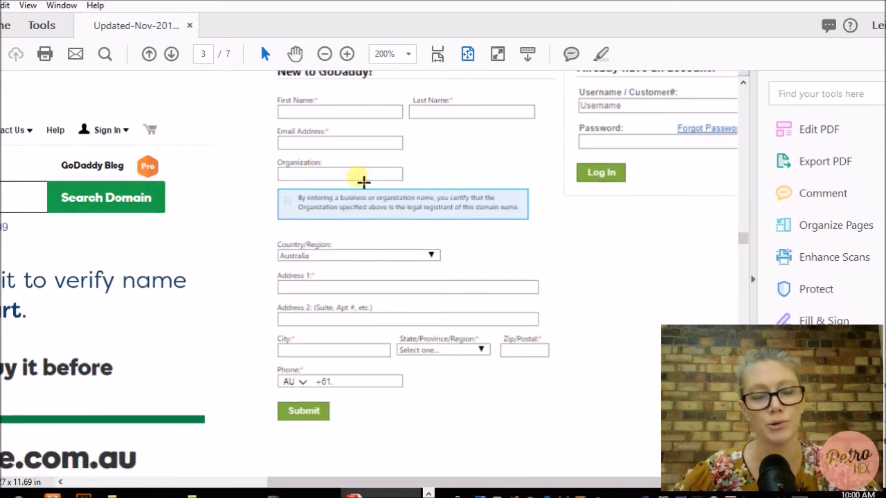
{"action": "scroll", "coordinate": [686, 225], "scroll_direction": "down", "scroll_amount": 2}
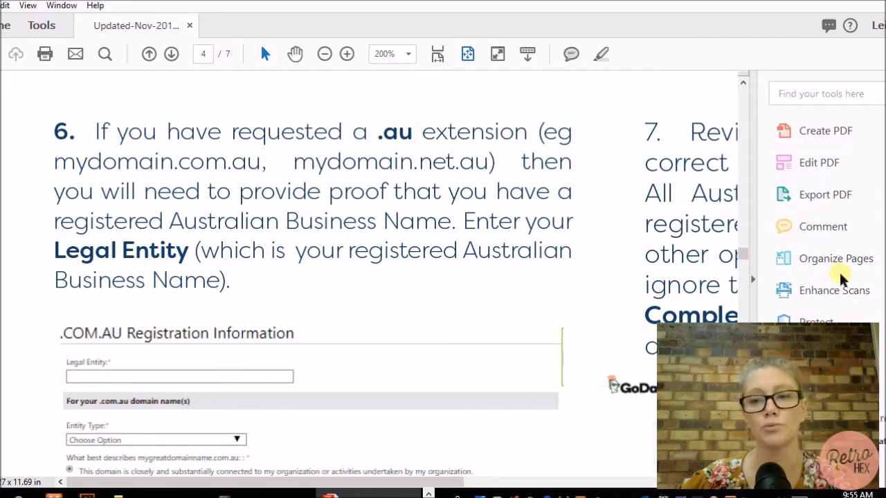
{"action": "scroll", "coordinate": [824, 258], "scroll_direction": "down", "scroll_amount": 1}
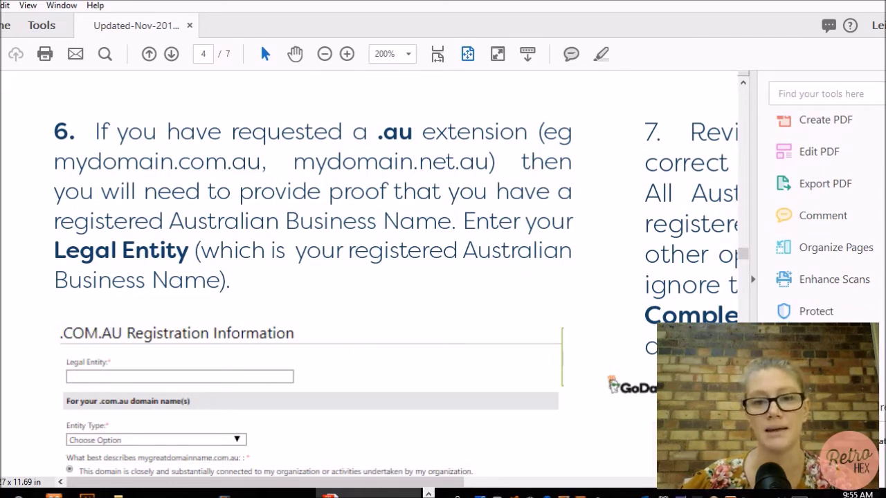
{"action": "scroll", "coordinate": [824, 259], "scroll_direction": "down", "scroll_amount": 2}
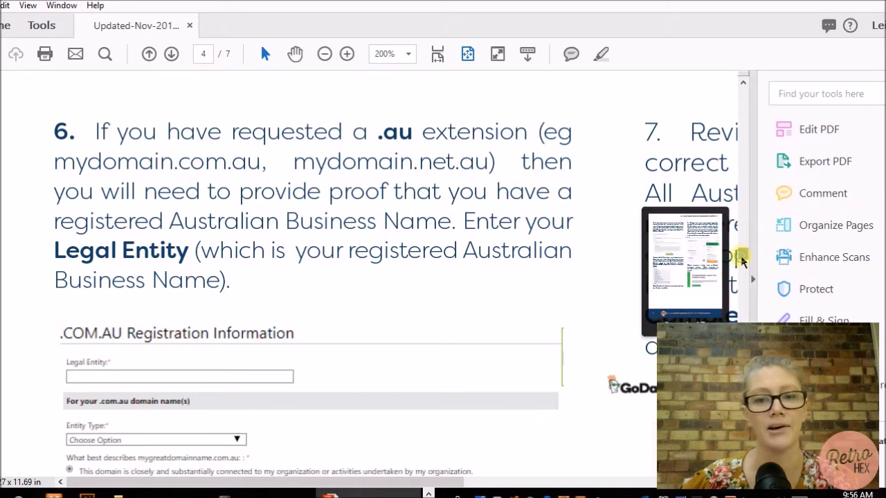
{"action": "scroll", "coordinate": [742, 259], "scroll_direction": "down", "scroll_amount": 4}
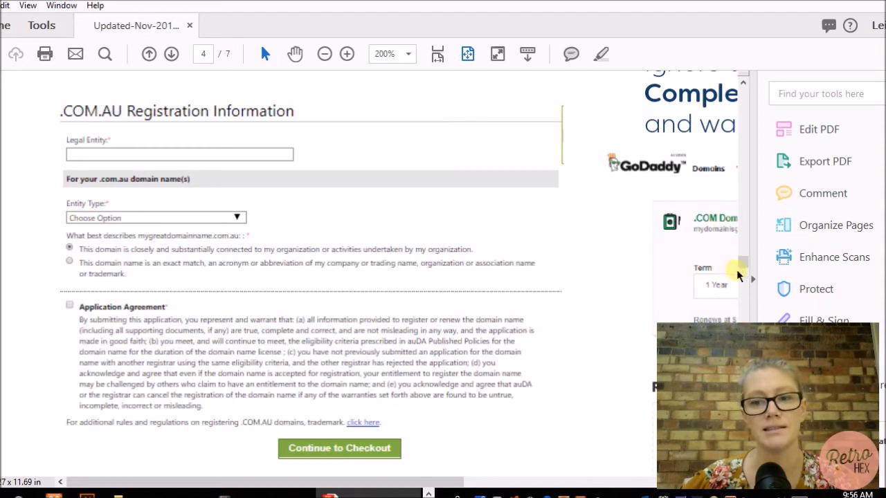
{"action": "scroll", "coordinate": [741, 277], "scroll_direction": "down", "scroll_amount": 8}
{"action": "scroll", "coordinate": [745, 282], "scroll_direction": "down", "scroll_amount": 1}
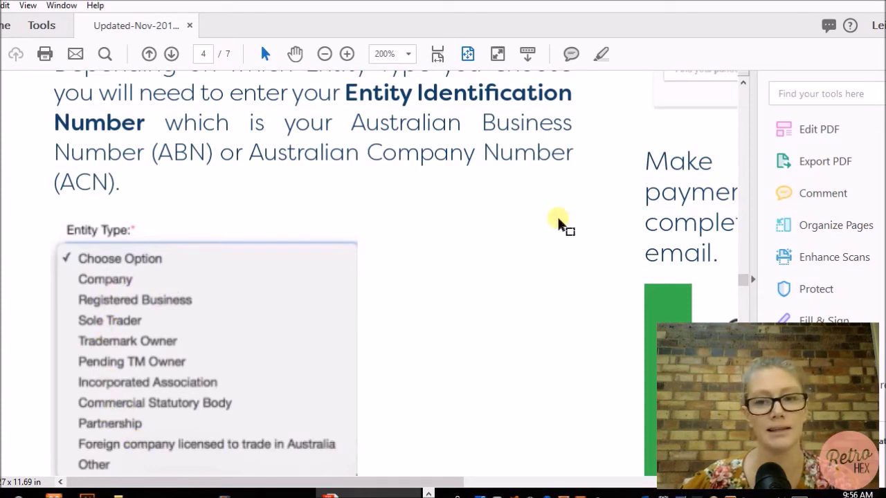
{"action": "mouse_move", "coordinate": [747, 286]}
{"action": "left_click_drag", "start_coordinate": [746, 286], "coordinate": [742, 277]}
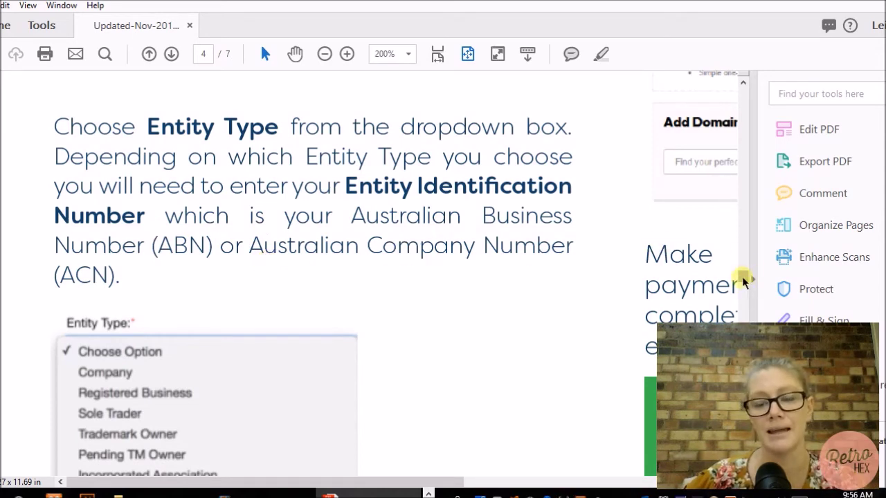
{"action": "left_click_drag", "start_coordinate": [744, 281], "coordinate": [745, 291]}
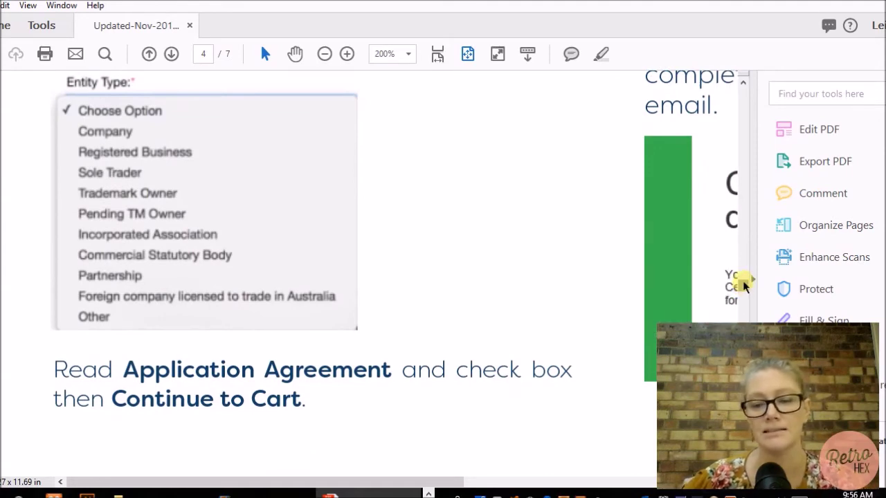
{"action": "scroll", "coordinate": [599, 218], "scroll_direction": "up", "scroll_amount": 1}
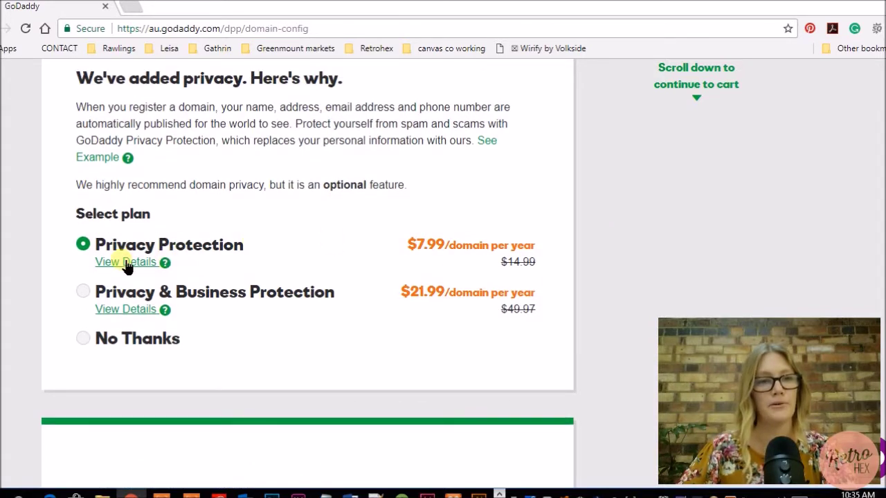
View what the Privacy Protection plan includes, then close the details.
{"action": "left_click", "coordinate": [125, 265]}
{"action": "scroll", "coordinate": [125, 266], "scroll_direction": "down", "scroll_amount": 1}
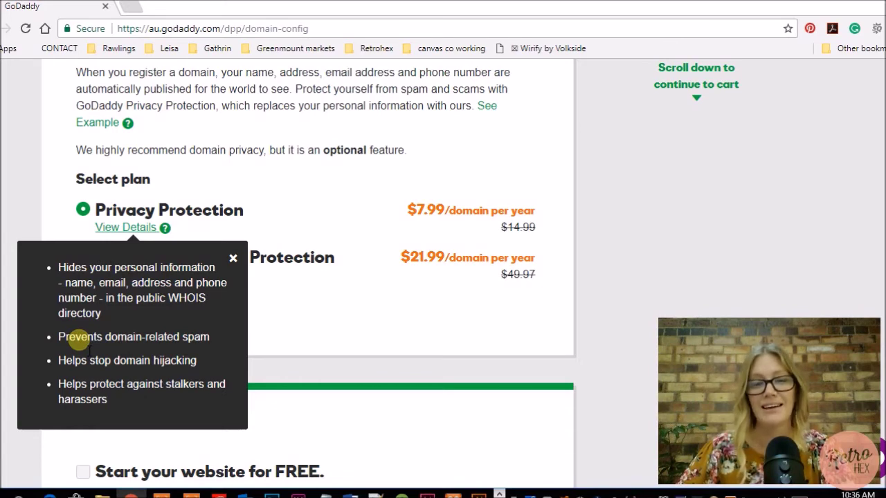
{"action": "left_click", "coordinate": [445, 170]}
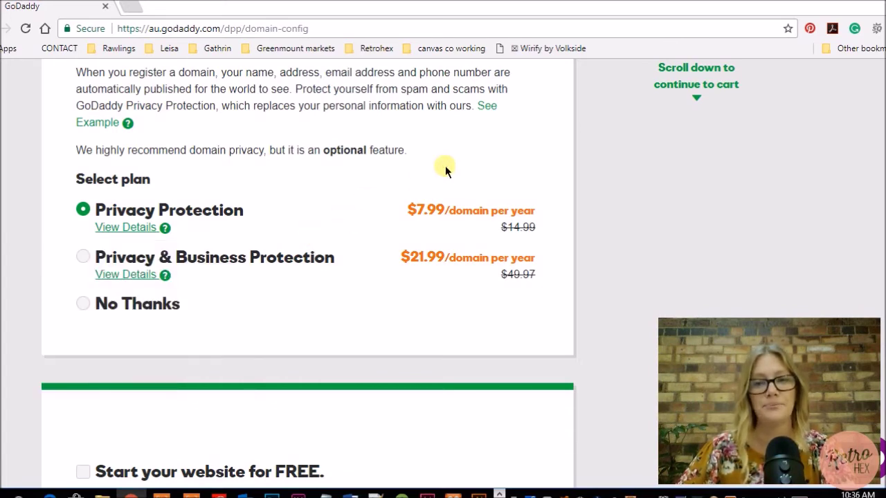
{"action": "scroll", "coordinate": [446, 169], "scroll_direction": "down", "scroll_amount": 1}
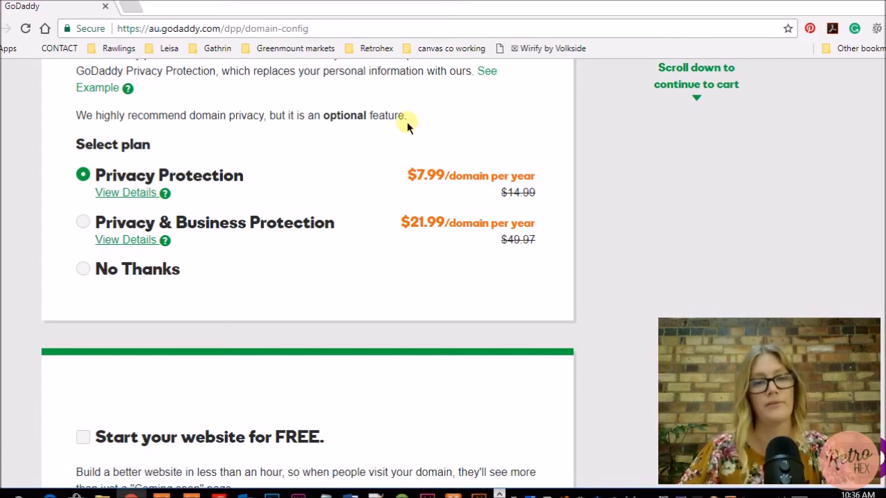
{"action": "scroll", "coordinate": [524, 133], "scroll_direction": "down", "scroll_amount": 1}
{"action": "scroll", "coordinate": [525, 132], "scroll_direction": "up", "scroll_amount": 2}
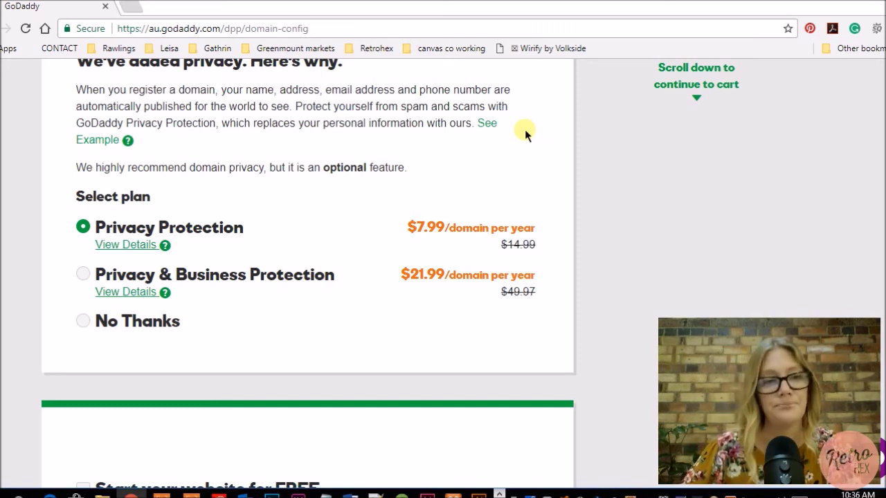
{"action": "scroll", "coordinate": [525, 129], "scroll_direction": "down", "scroll_amount": 1}
Choose No Thanks instead of the $7.99/year Privacy Protection plan.
{"action": "left_click", "coordinate": [83, 192]}
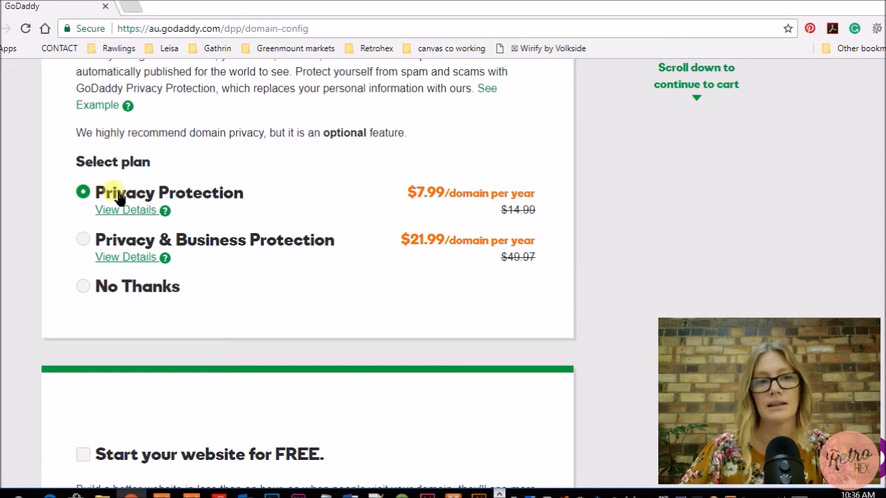
{"action": "scroll", "coordinate": [461, 188], "scroll_direction": "down", "scroll_amount": 1}
{"action": "scroll", "coordinate": [461, 187], "scroll_direction": "up", "scroll_amount": 1}
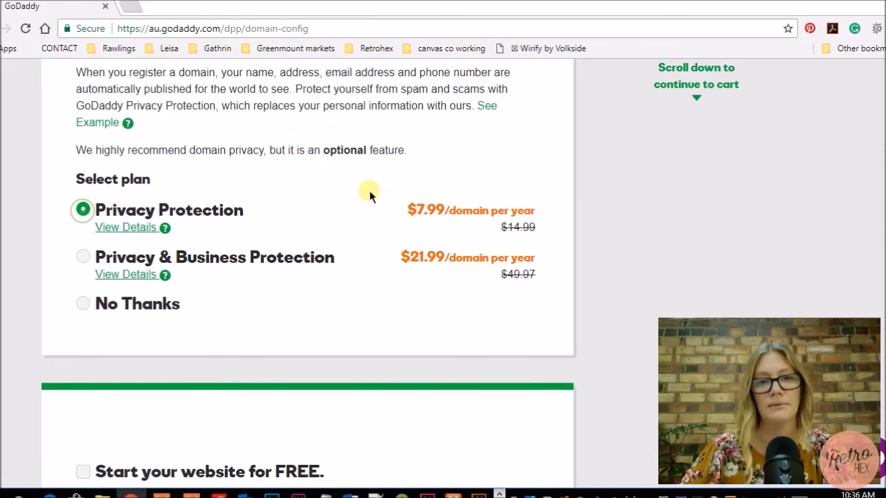
{"action": "scroll", "coordinate": [374, 193], "scroll_direction": "down", "scroll_amount": 3}
{"action": "scroll", "coordinate": [376, 192], "scroll_direction": "up", "scroll_amount": 2}
{"action": "left_click", "coordinate": [86, 218]}
{"action": "scroll", "coordinate": [243, 236], "scroll_direction": "down", "scroll_amount": 3}
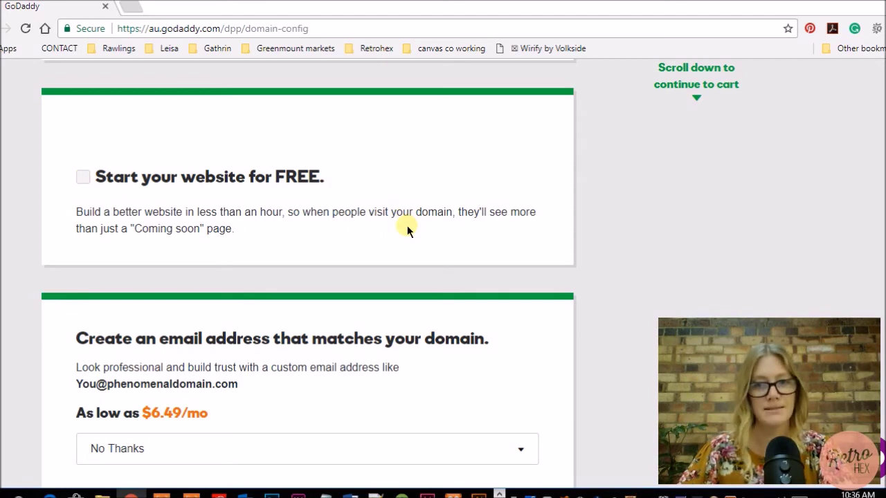
Skip the website and email add-ons and continue to the cart with phenomenaldomain.com.
{"action": "scroll", "coordinate": [409, 228], "scroll_direction": "down", "scroll_amount": 2}
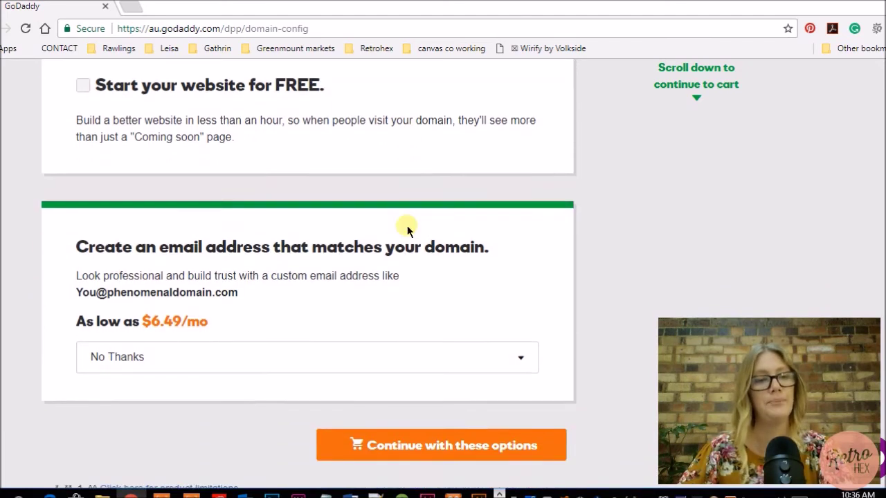
{"action": "scroll", "coordinate": [416, 234], "scroll_direction": "down", "scroll_amount": 2}
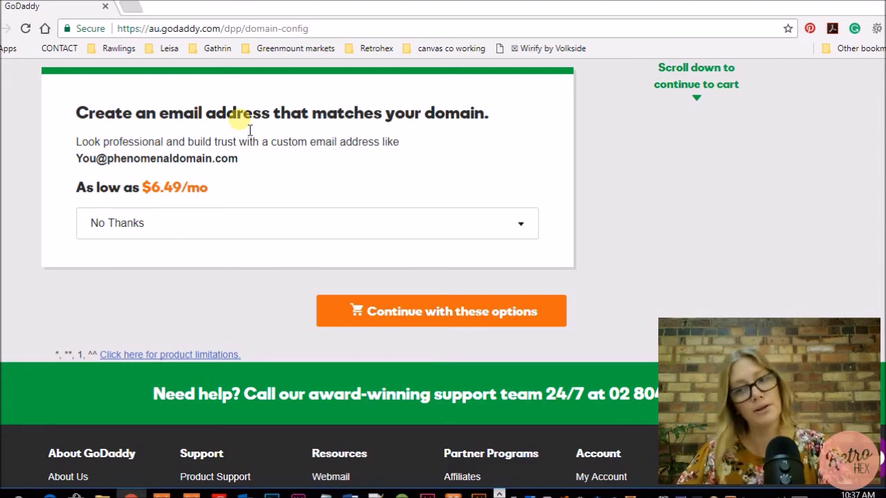
{"action": "scroll", "coordinate": [619, 178], "scroll_direction": "down", "scroll_amount": 2}
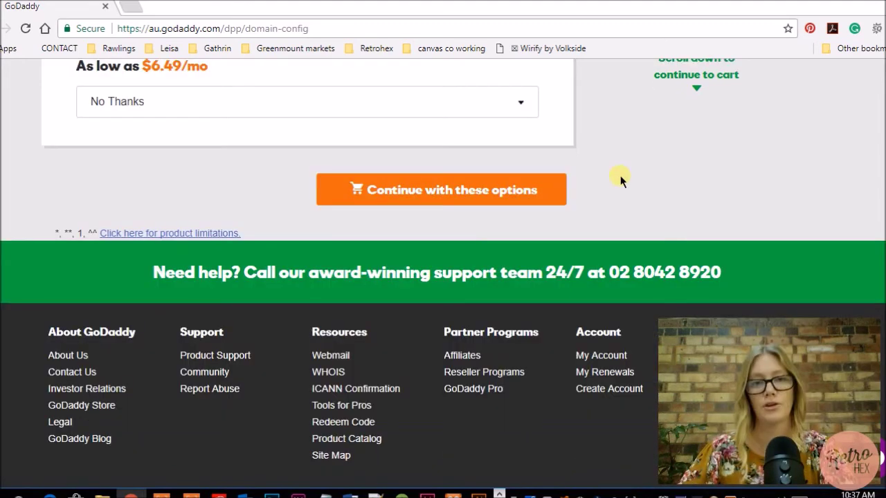
{"action": "left_click", "coordinate": [487, 191]}
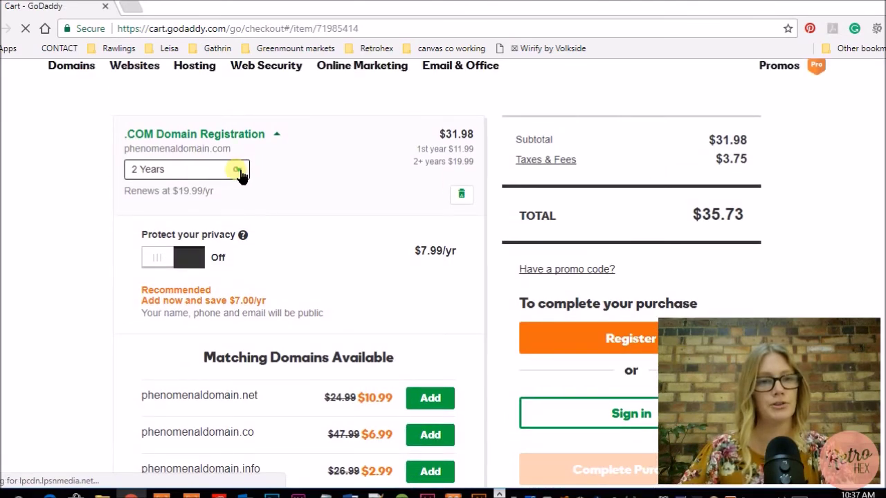
Set the .COM Domain Registration term to 1 Year at $11.99, making the total $13.46.
{"action": "left_click", "coordinate": [242, 173]}
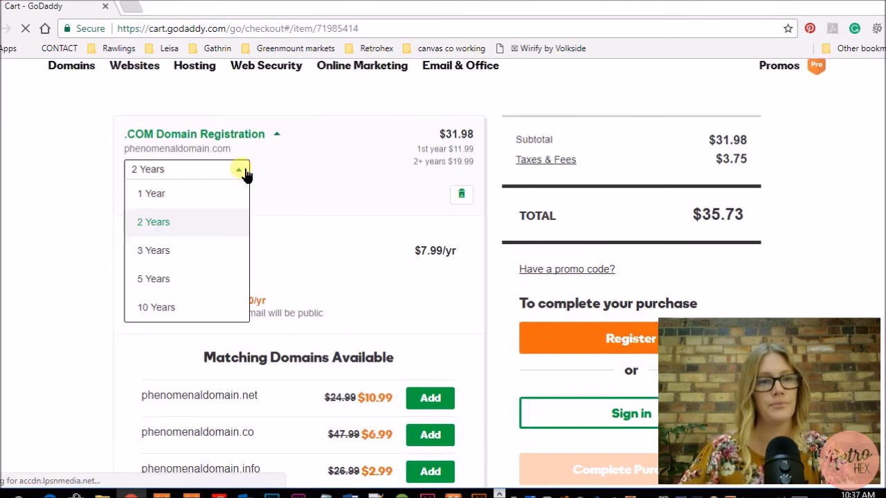
{"action": "left_click", "coordinate": [161, 197]}
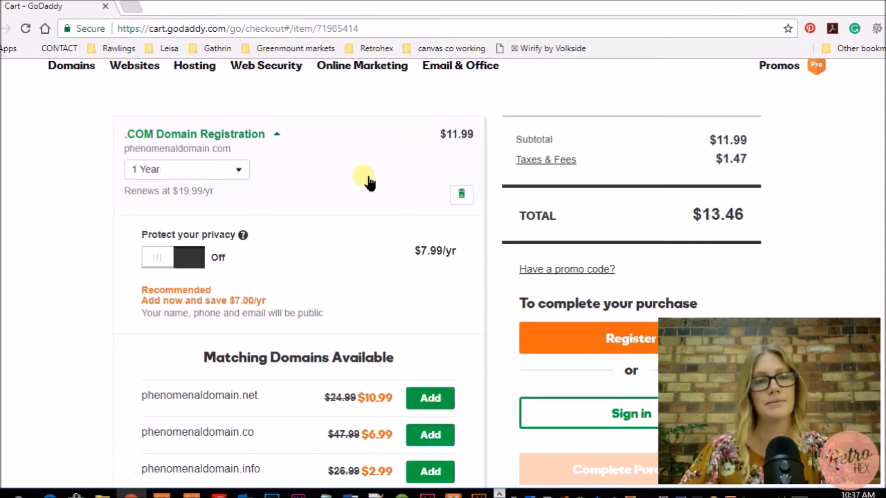
{"action": "left_click", "coordinate": [233, 166]}
{"action": "left_click", "coordinate": [189, 234]}
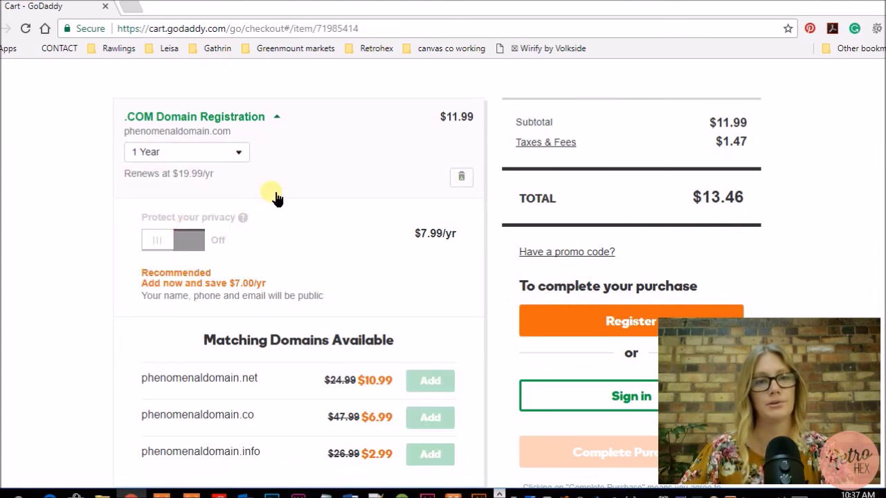
{"action": "left_click", "coordinate": [241, 153]}
{"action": "left_click", "coordinate": [219, 173]}
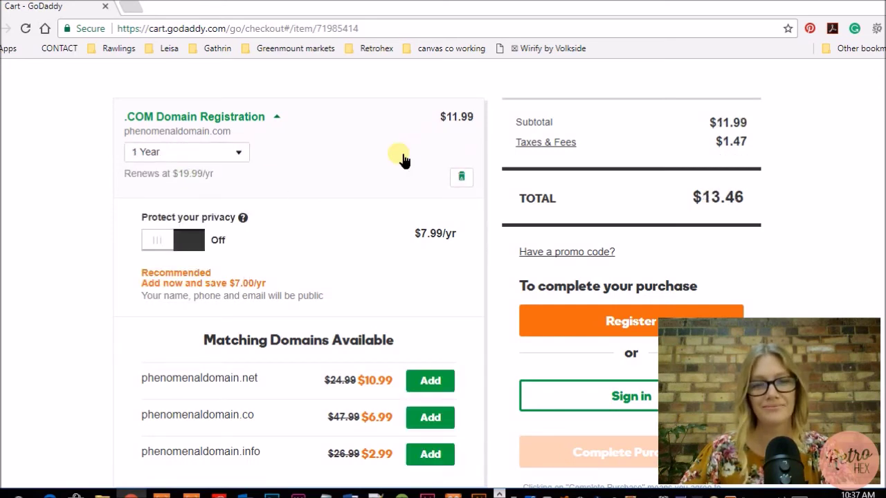
Try turning on privacy protection for phenomenaldomain.com, then leave it off at the $13.46 total.
{"action": "scroll", "coordinate": [401, 159], "scroll_direction": "down", "scroll_amount": 1}
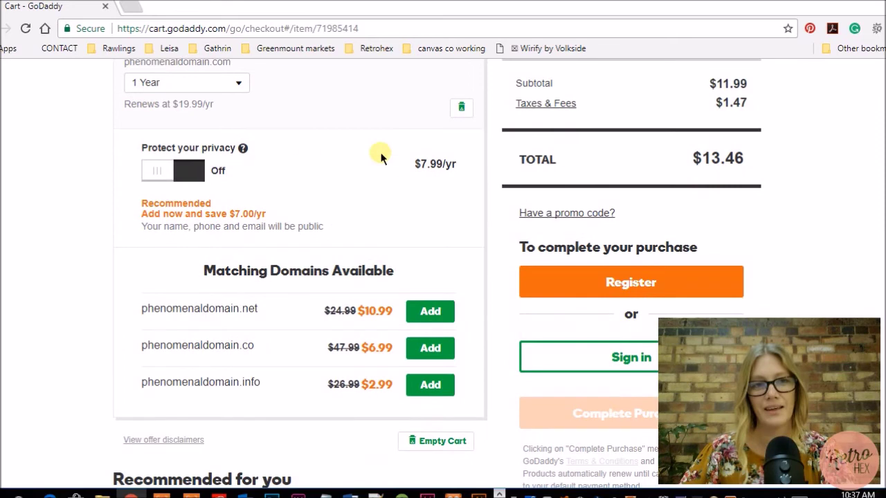
{"action": "left_click", "coordinate": [172, 177]}
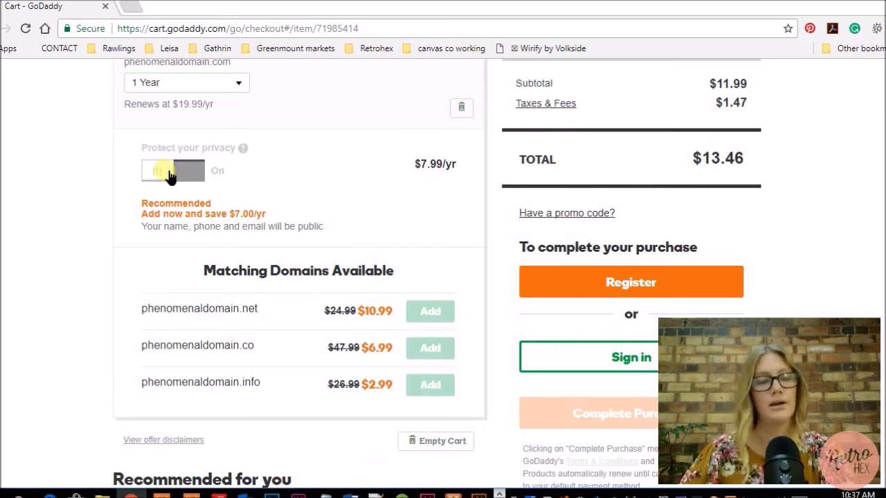
{"action": "left_click", "coordinate": [185, 186]}
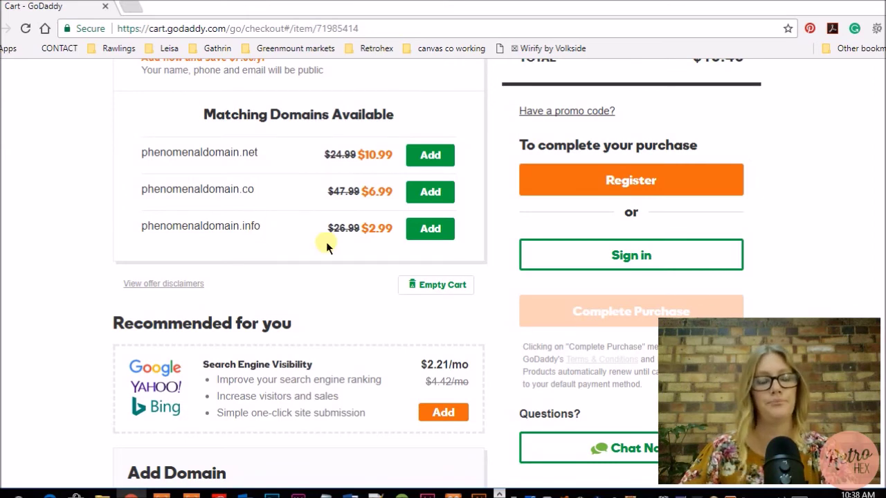
Scroll past the matching-domain offers to the 'To complete your purchase' section with Register and Sign in.
{"action": "scroll", "coordinate": [366, 251], "scroll_direction": "down", "scroll_amount": 3}
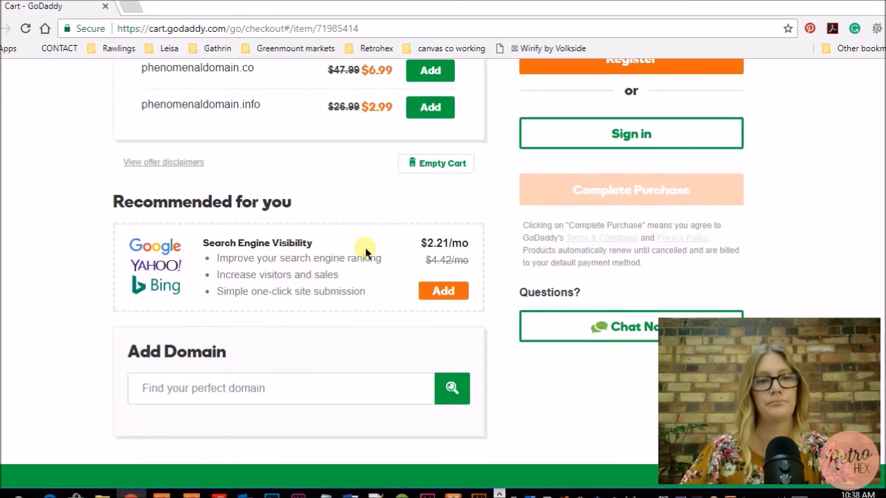
{"action": "scroll", "coordinate": [365, 251], "scroll_direction": "down", "scroll_amount": 2}
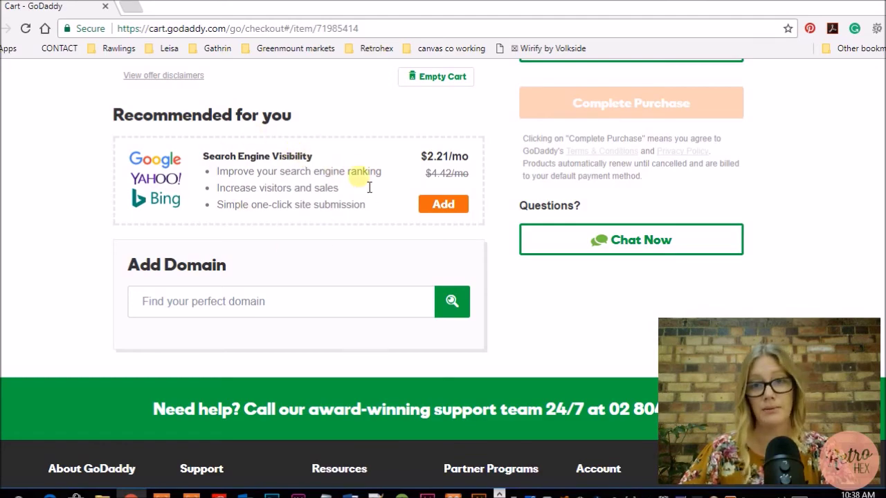
{"action": "scroll", "coordinate": [382, 198], "scroll_direction": "down", "scroll_amount": 1}
{"action": "scroll", "coordinate": [386, 198], "scroll_direction": "up", "scroll_amount": 3}
{"action": "scroll", "coordinate": [386, 200], "scroll_direction": "up", "scroll_amount": 3}
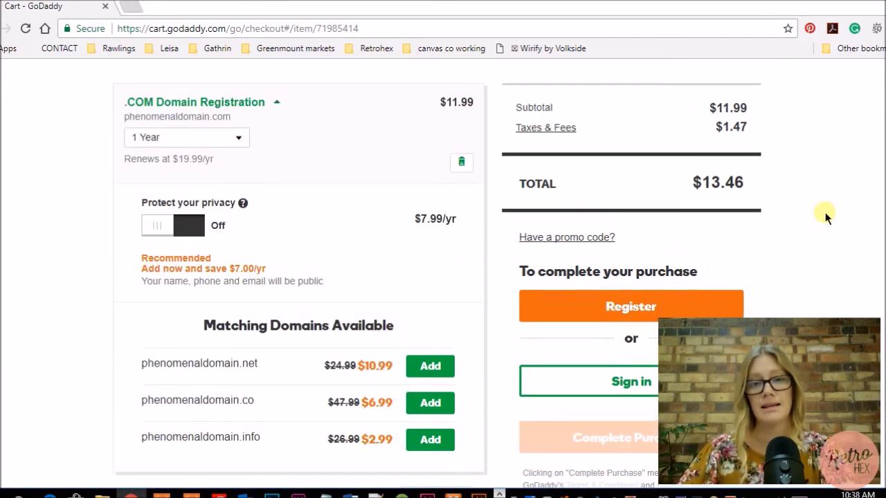
{"action": "scroll", "coordinate": [826, 214], "scroll_direction": "down", "scroll_amount": 4}
{"action": "scroll", "coordinate": [827, 214], "scroll_direction": "up", "scroll_amount": 1}
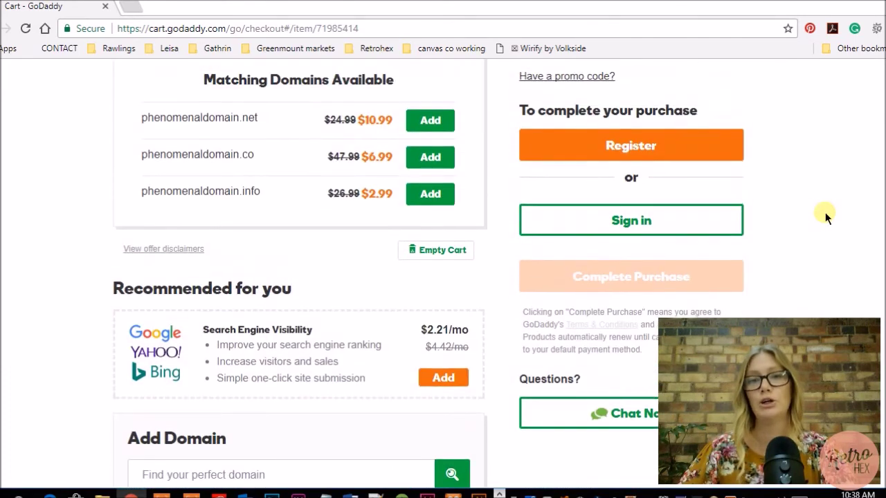
Start registering a new account, filling in the saved e-mail and replacing the suggested username with your own.
{"action": "left_click", "coordinate": [641, 145]}
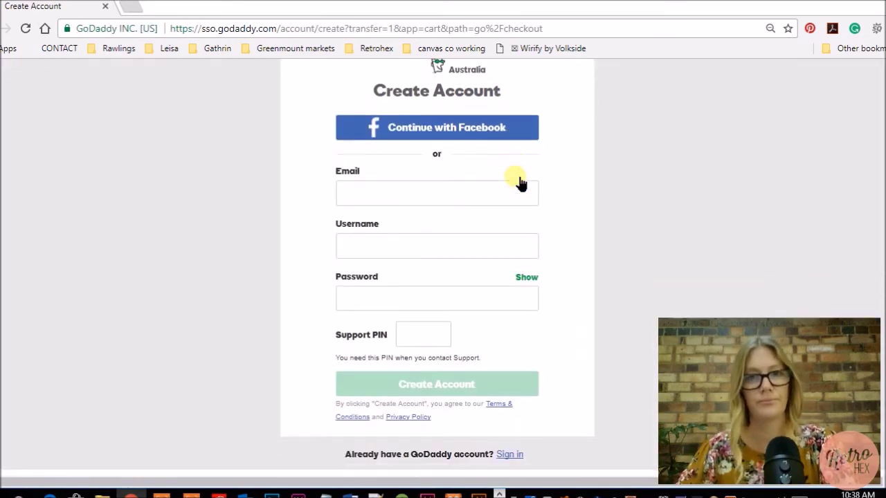
{"action": "scroll", "coordinate": [517, 180], "scroll_direction": "down", "scroll_amount": 1}
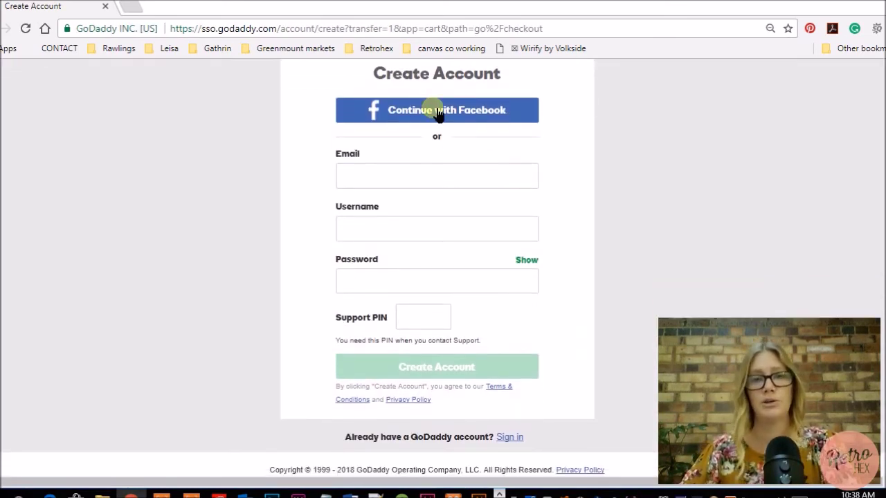
{"action": "left_click", "coordinate": [357, 177]}
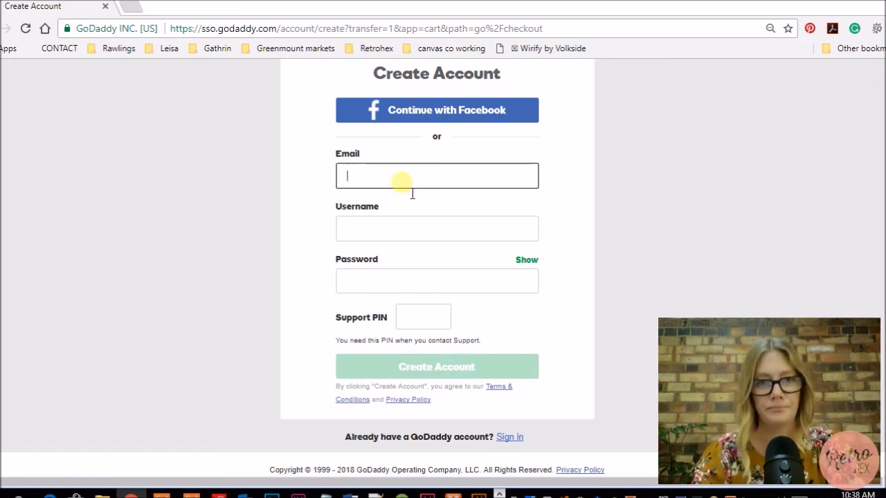
{"action": "left_click", "coordinate": [414, 200]}
{"action": "left_click", "coordinate": [466, 233]}
{"action": "key", "text": "ctrl+v"}
{"action": "key", "text": "BackSpace"}
{"action": "key", "text": "BackSpace"}
{"action": "key", "text": "BackSpace"}
{"action": "key", "text": "BackSpace"}
{"action": "key", "text": "BackSpace"}
{"action": "key", "text": "BackSpace"}
{"action": "key", "text": "BackSpace"}
{"action": "key", "text": "BackSpace"}
{"action": "key", "text": "BackSpace"}
{"action": "key", "text": "BackSpace"}
{"action": "key", "text": "BackSpace"}
{"action": "key", "text": "BackSpace"}
{"action": "key", "text": "BackSpace"}
{"action": "key", "text": "BackSpace"}
{"action": "key", "text": "BackSpace"}
{"action": "key", "text": "BackSpace"}
{"action": "key", "text": "BackSpace"}
{"action": "key", "text": "BackSpace"}
{"action": "key", "text": "BackSpace"}
{"action": "key", "text": "BackSpace"}
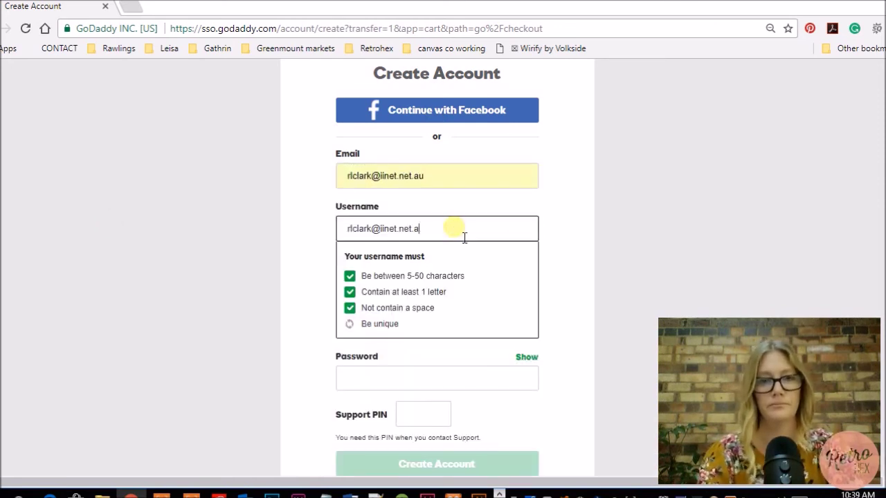
{"action": "type", "text": "Leisa"}
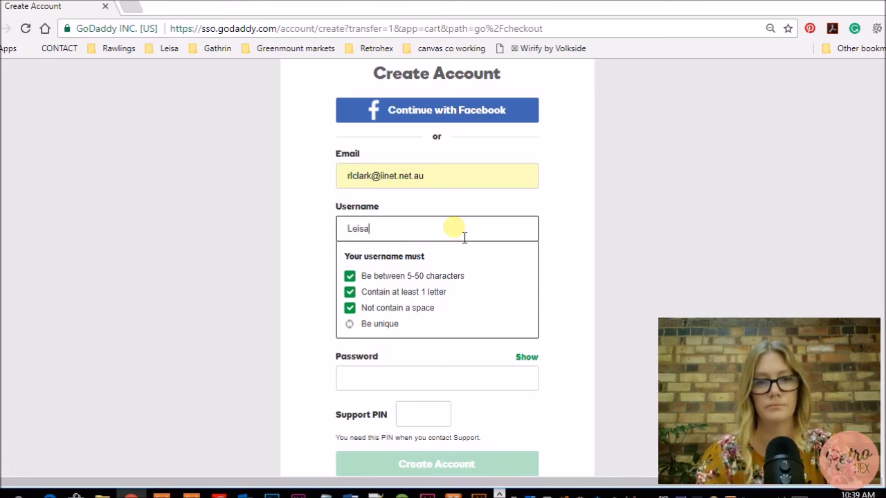
{"action": "left_click", "coordinate": [585, 210]}
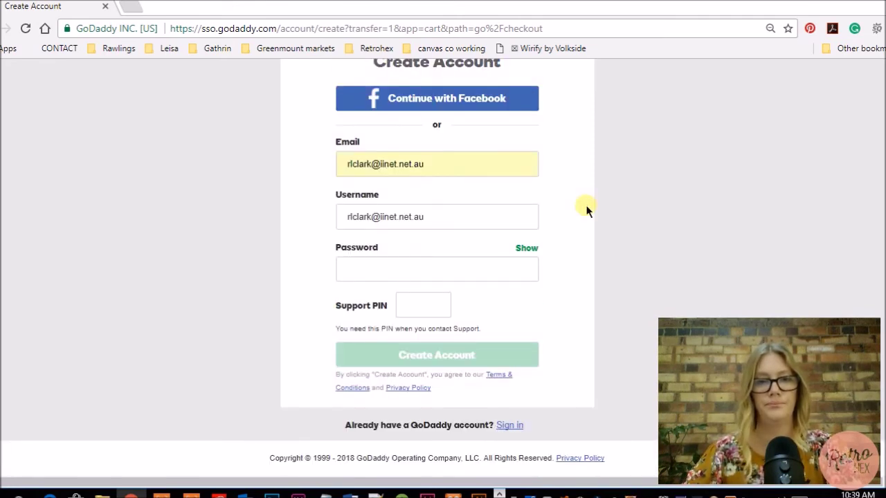
Enter the account password and a 4-digit support PIN, then create the account.
{"action": "left_click", "coordinate": [515, 274]}
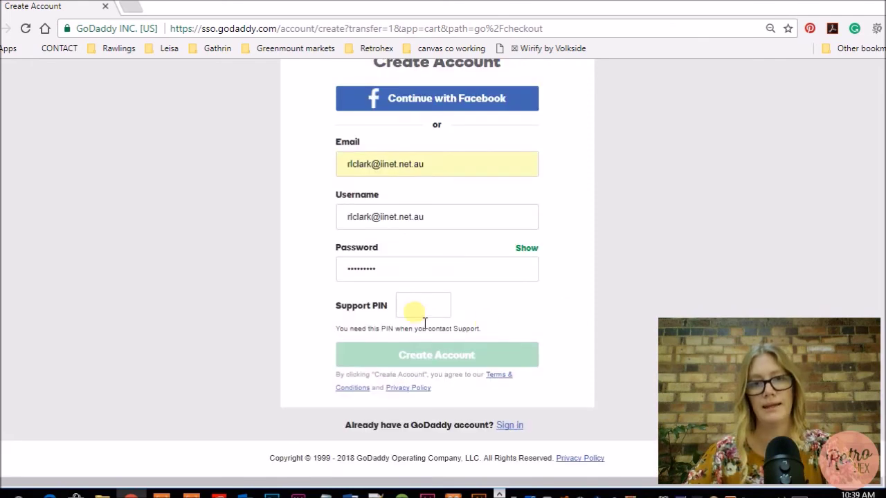
{"action": "left_click", "coordinate": [417, 309]}
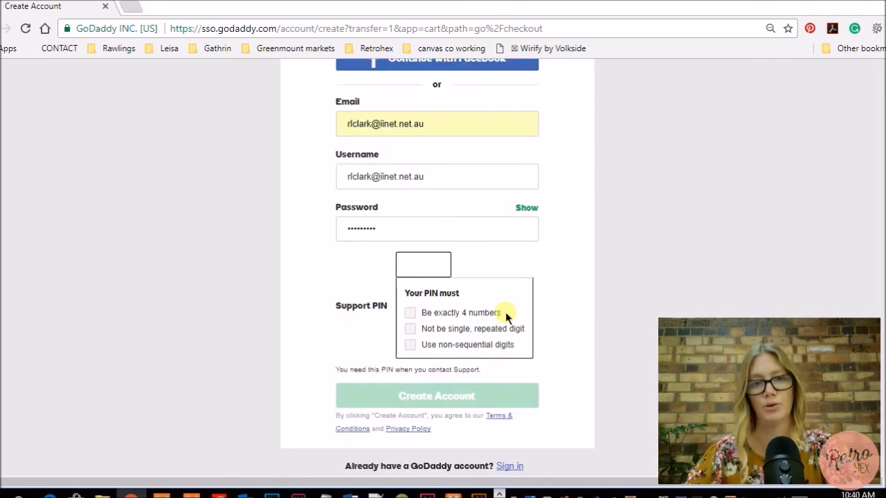
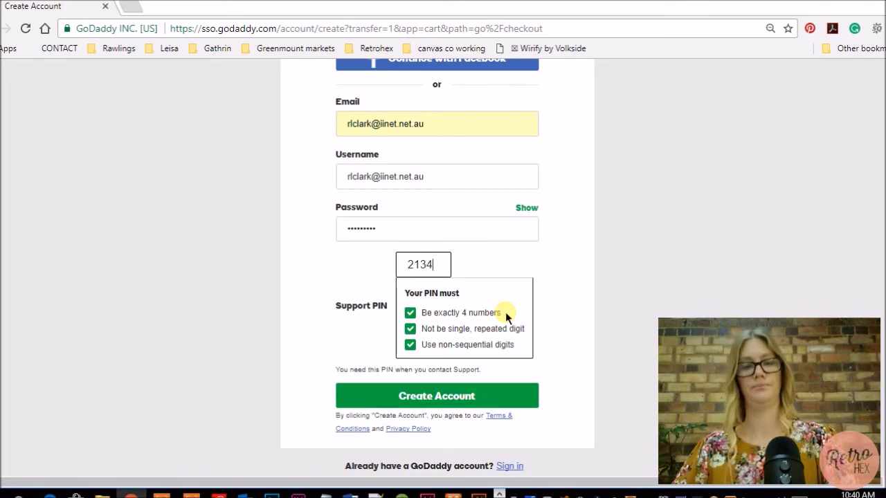
{"action": "left_click", "coordinate": [564, 295]}
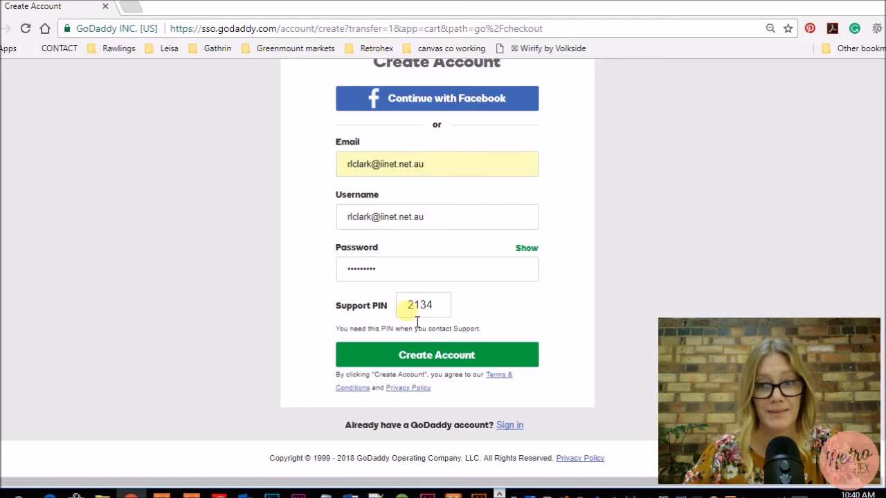
{"action": "left_click", "coordinate": [445, 360]}
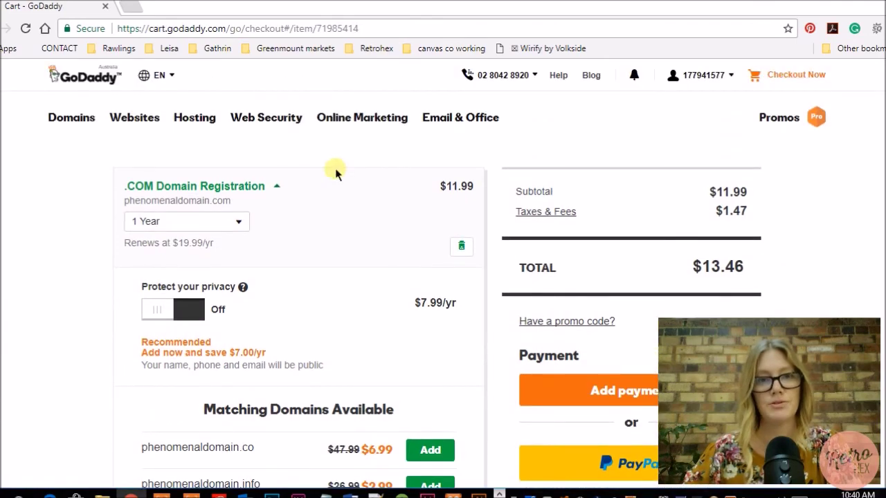
{"action": "scroll", "coordinate": [229, 193], "scroll_direction": "down", "scroll_amount": 6}
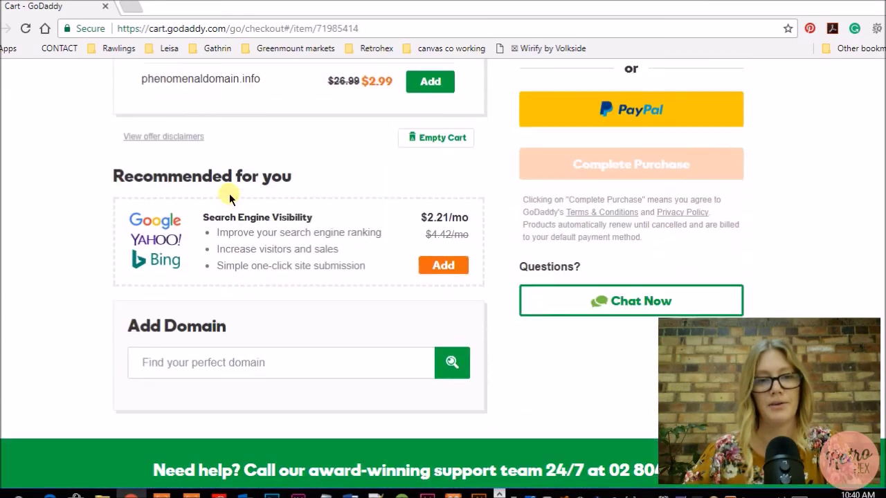
{"action": "scroll", "coordinate": [358, 249], "scroll_direction": "up", "scroll_amount": 5}
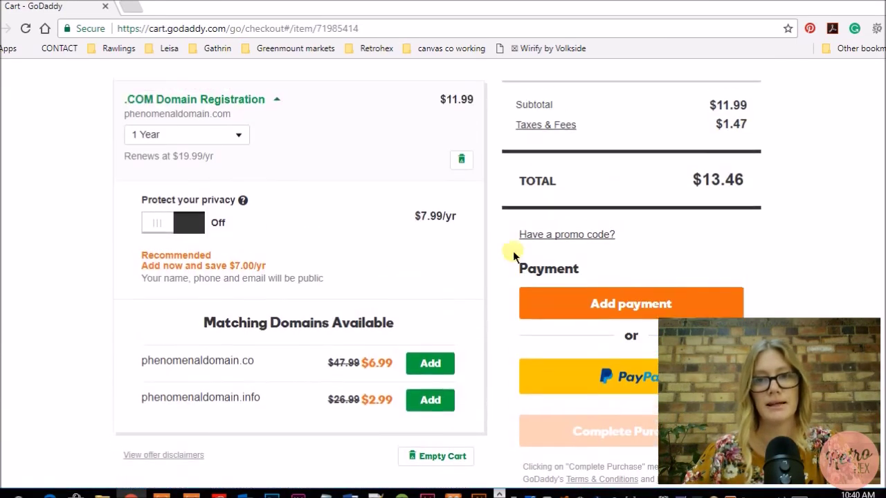
{"action": "scroll", "coordinate": [795, 250], "scroll_direction": "up", "scroll_amount": 2}
{"action": "scroll", "coordinate": [795, 249], "scroll_direction": "down", "scroll_amount": 3}
{"action": "scroll", "coordinate": [698, 166], "scroll_direction": "up", "scroll_amount": 3}
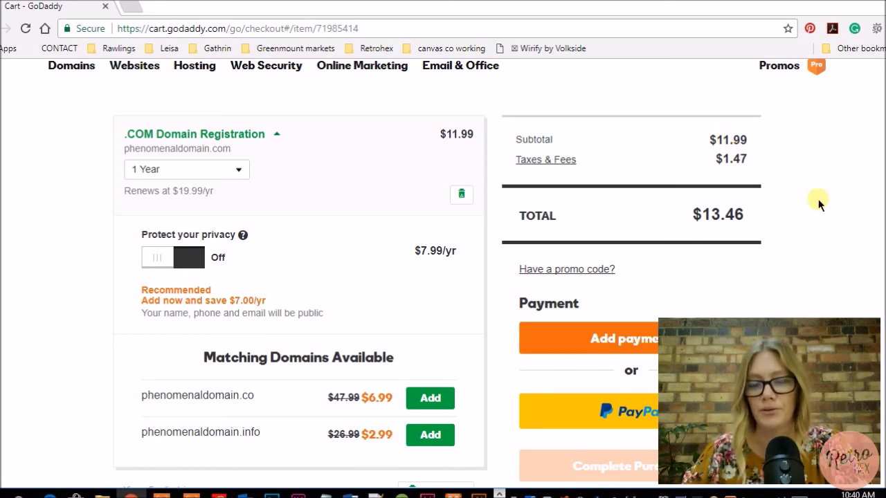
{"action": "scroll", "coordinate": [818, 199], "scroll_direction": "down", "scroll_amount": 1}
{"action": "scroll", "coordinate": [818, 198], "scroll_direction": "up", "scroll_amount": 1}
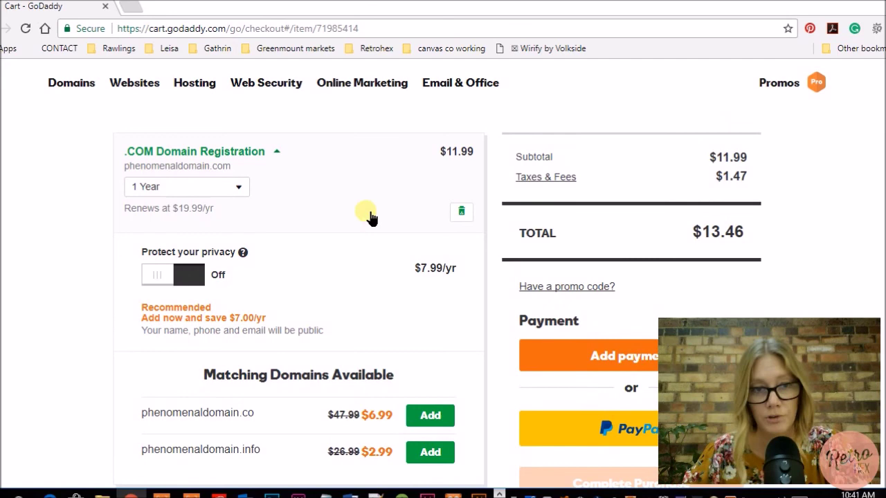
{"action": "left_click", "coordinate": [239, 190]}
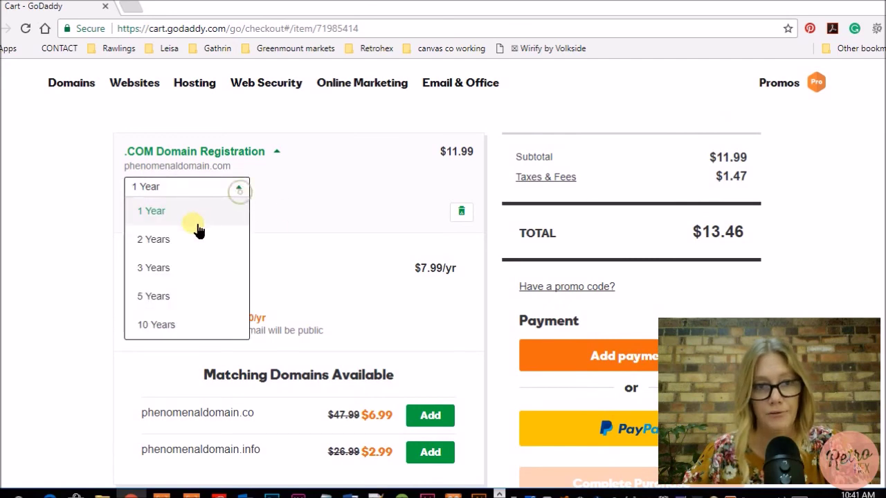
{"action": "left_click", "coordinate": [232, 190]}
{"action": "scroll", "coordinate": [833, 208], "scroll_direction": "down", "scroll_amount": 1}
{"action": "scroll", "coordinate": [833, 207], "scroll_direction": "down", "scroll_amount": 4}
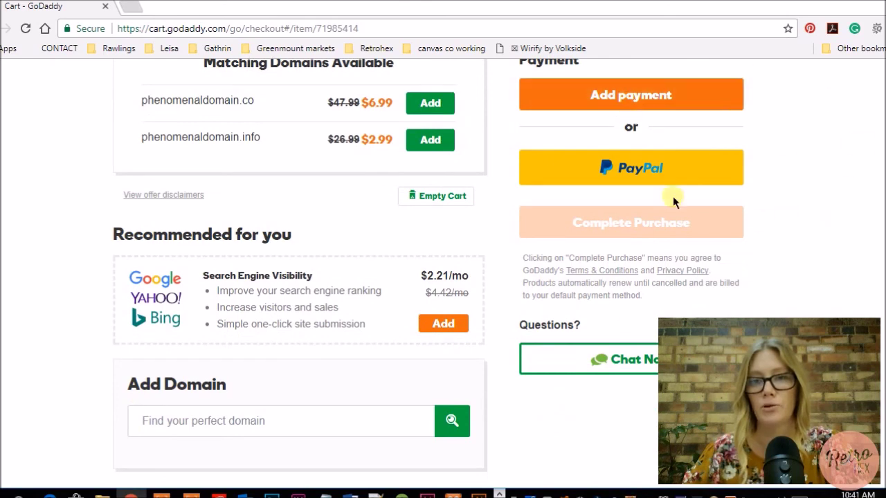
{"action": "scroll", "coordinate": [827, 193], "scroll_direction": "down", "scroll_amount": 1}
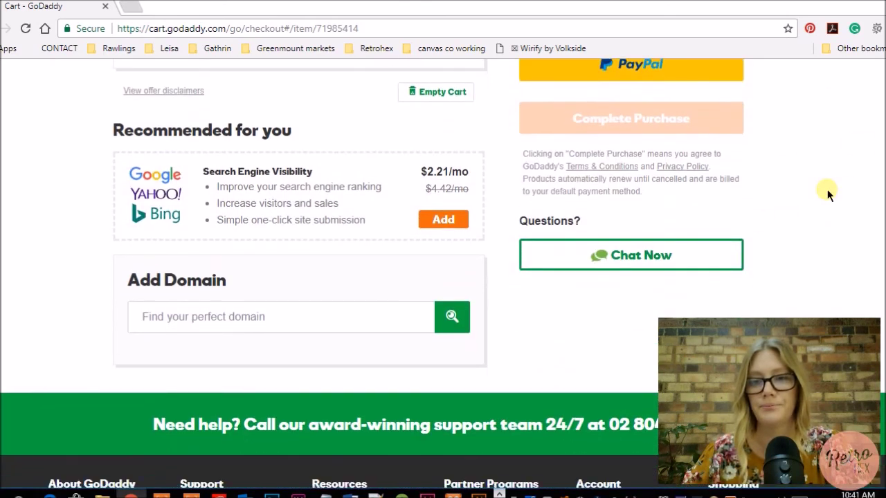
{"action": "scroll", "coordinate": [828, 192], "scroll_direction": "down", "scroll_amount": 1}
{"action": "scroll", "coordinate": [827, 192], "scroll_direction": "up", "scroll_amount": 2}
{"action": "scroll", "coordinate": [827, 192], "scroll_direction": "up", "scroll_amount": 4}
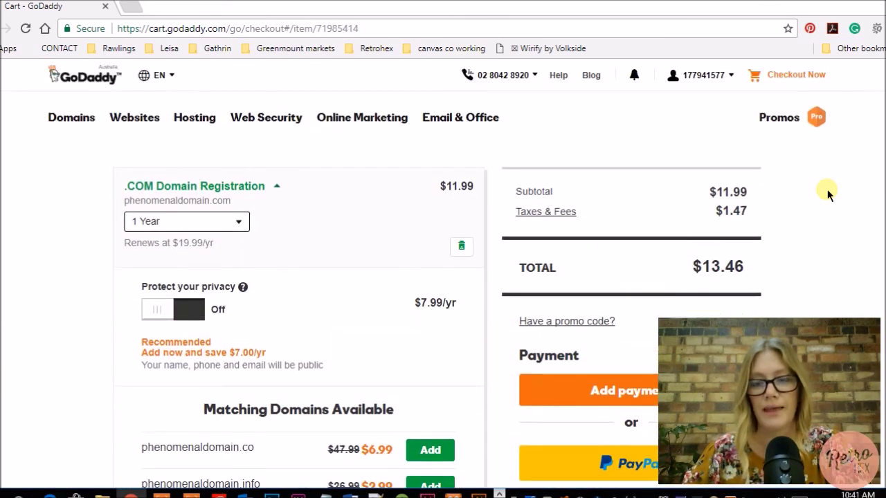
{"action": "scroll", "coordinate": [827, 193], "scroll_direction": "down", "scroll_amount": 2}
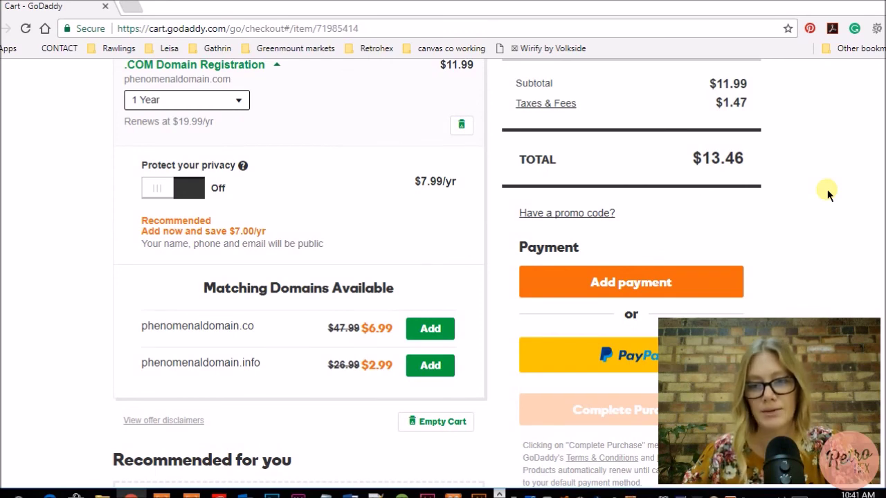
{"action": "scroll", "coordinate": [828, 194], "scroll_direction": "down", "scroll_amount": 1}
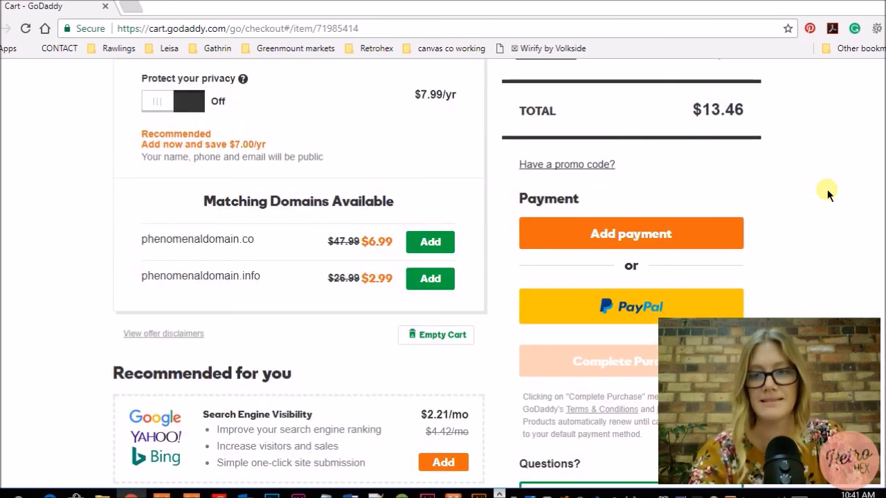